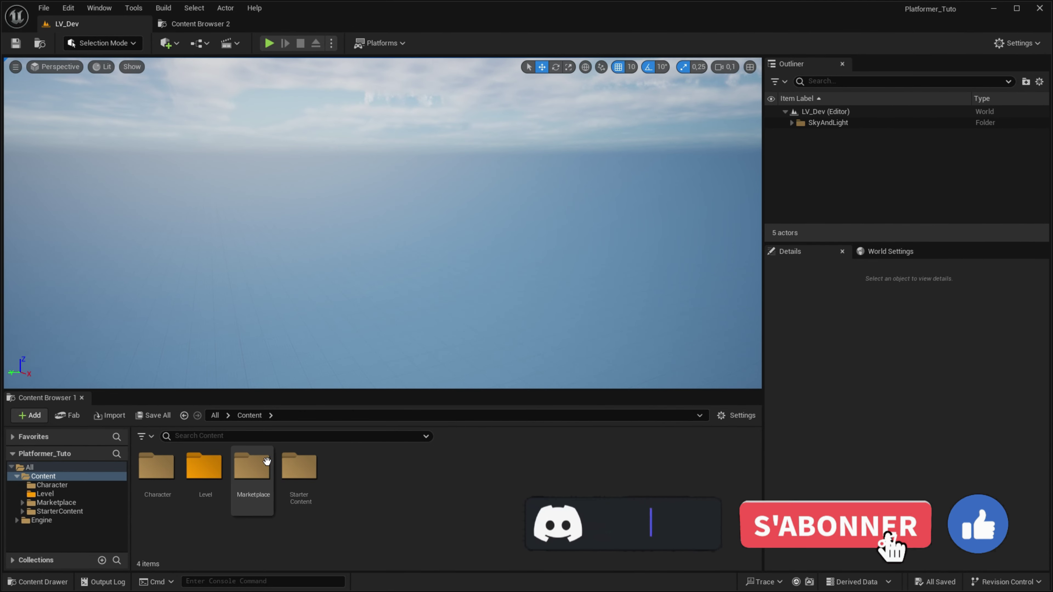
Step: Browse into the Level folder to locate LV_Dev, then return to Content
key("alt+Left")
double_click(214, 477)
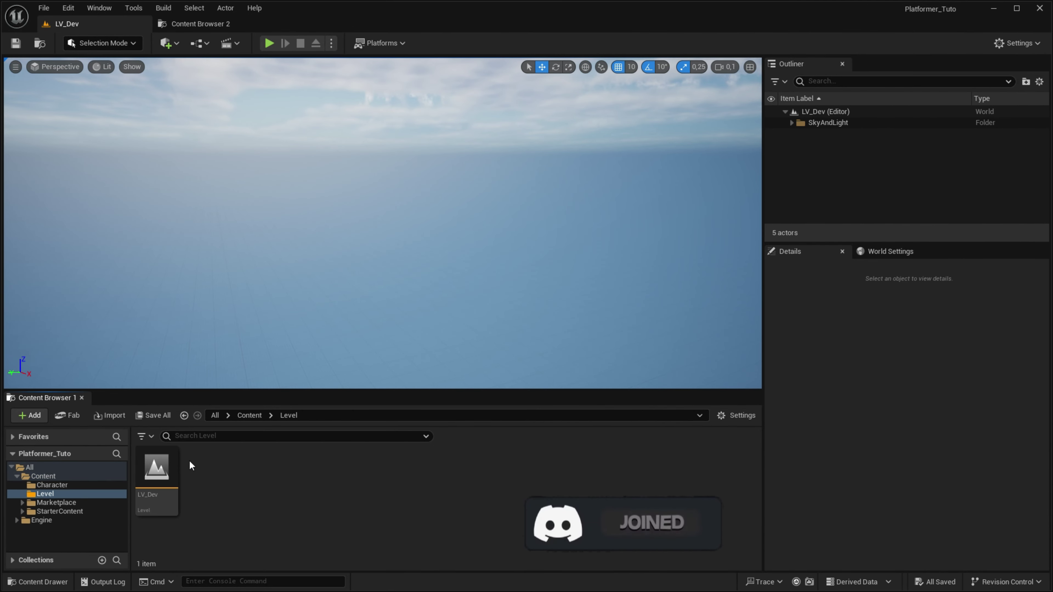
key("alt+Left")
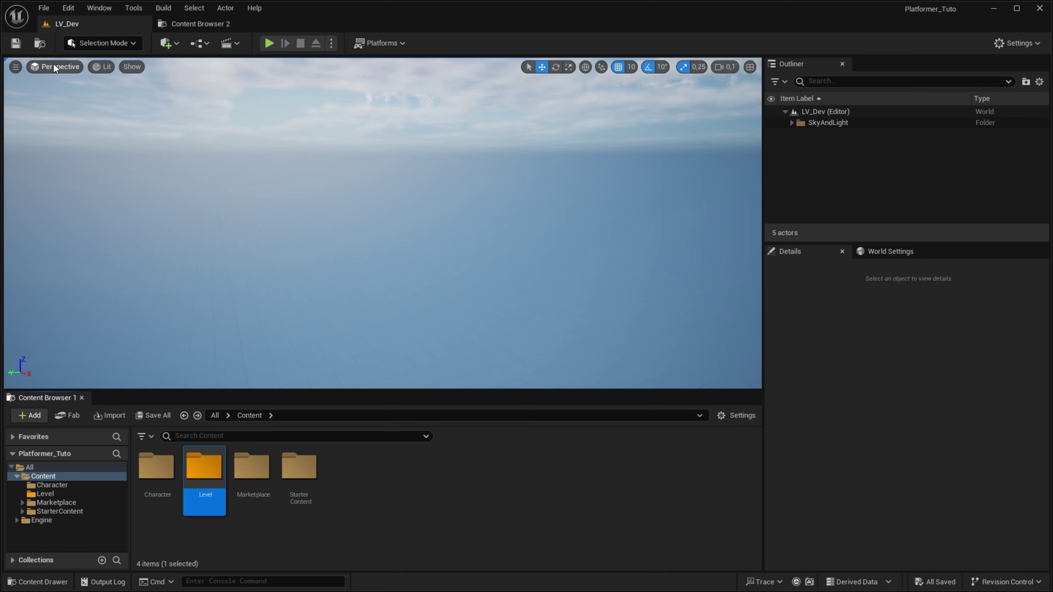
Step: Switch the editor to Landscape mode and tilt the view onto the landscape preview
left_click(79, 47)
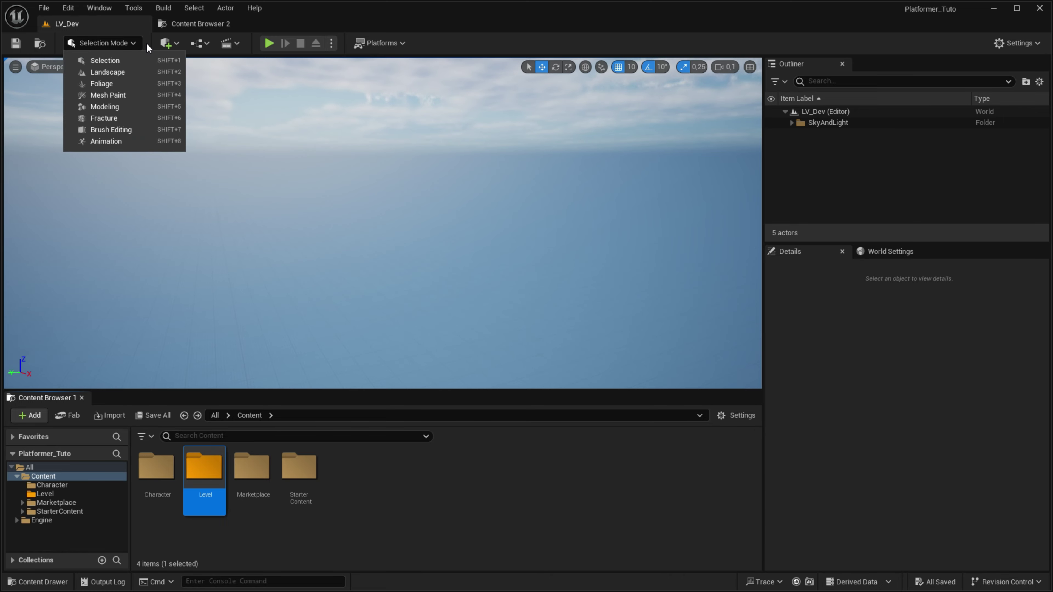
left_click(103, 72)
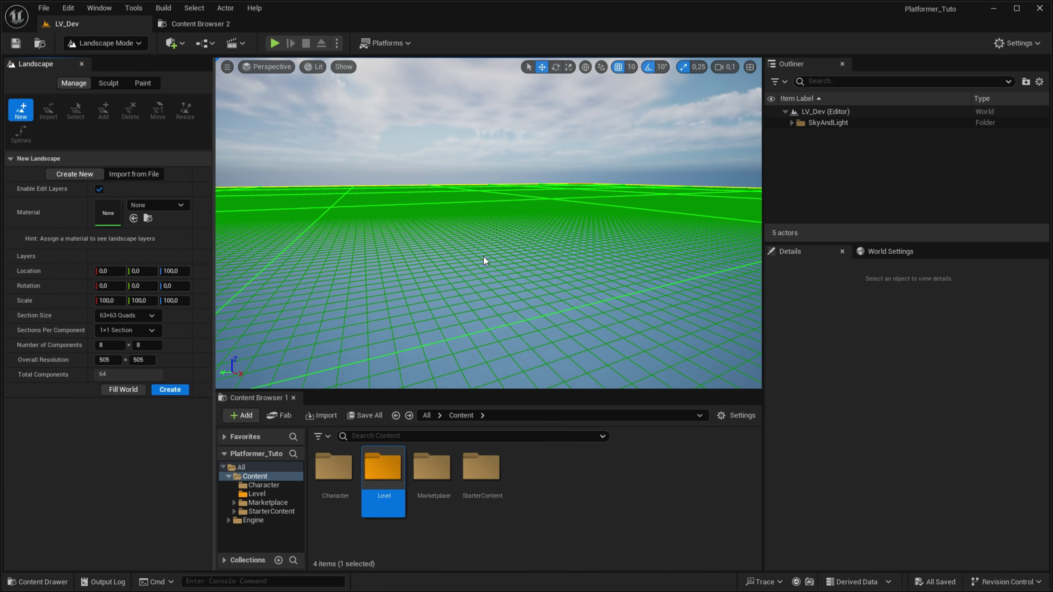
right_click_drag(540, 251, 533, 219)
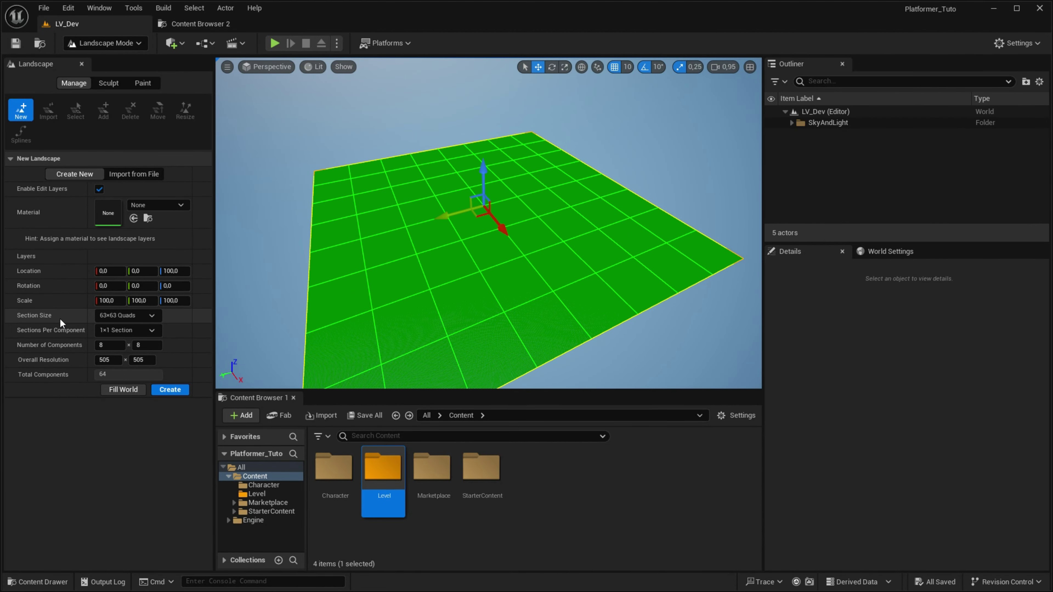
Step: Try 7×7 and 127×127 section sizes, settle on 63×63 quads, and skip choosing a material
left_click(139, 316)
left_click(123, 339)
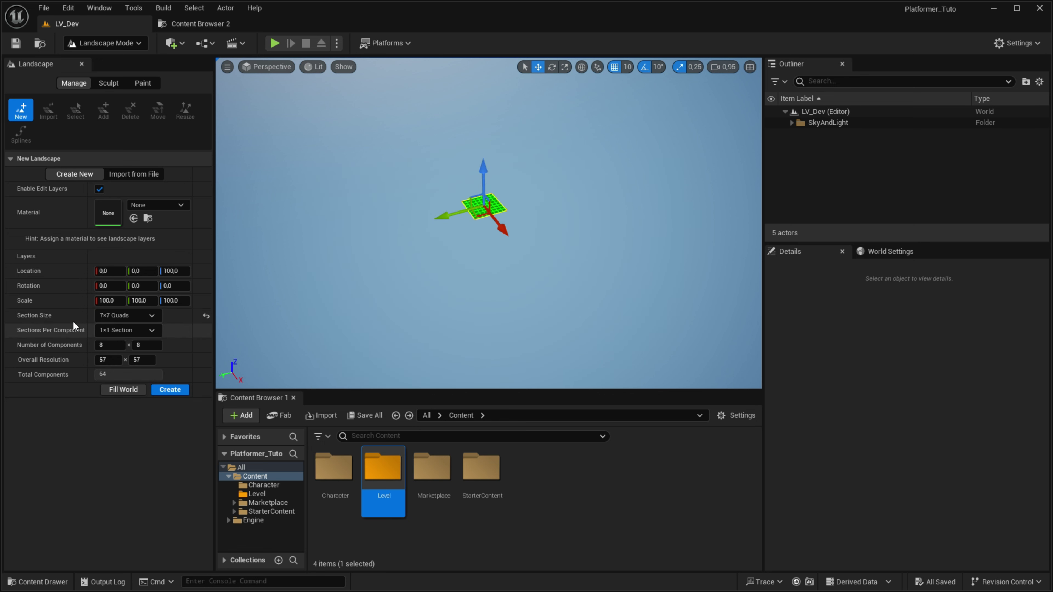
left_click(140, 315)
left_click(139, 367)
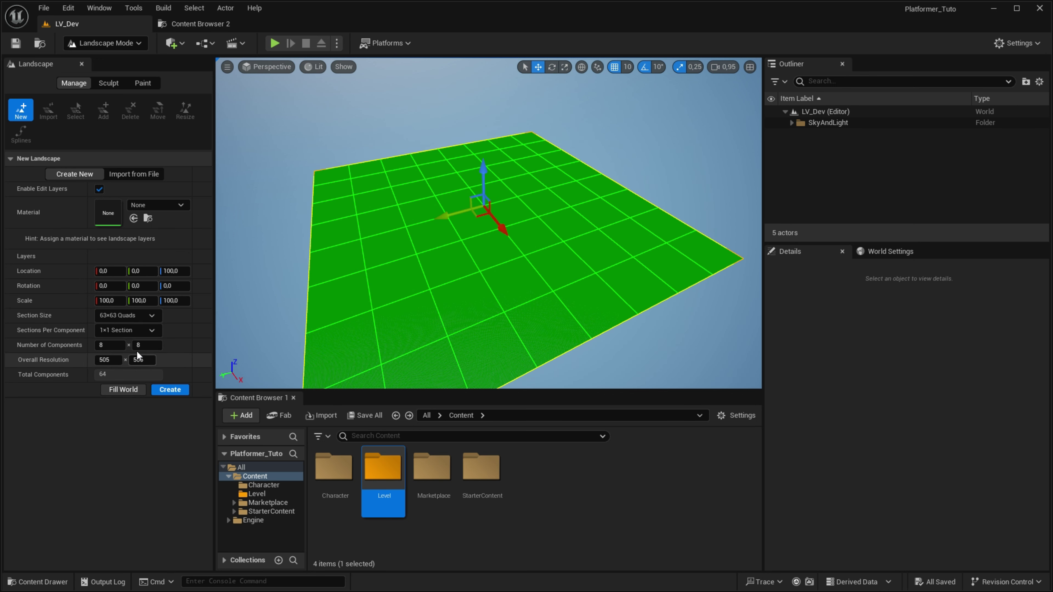
left_click(145, 320)
left_click(136, 376)
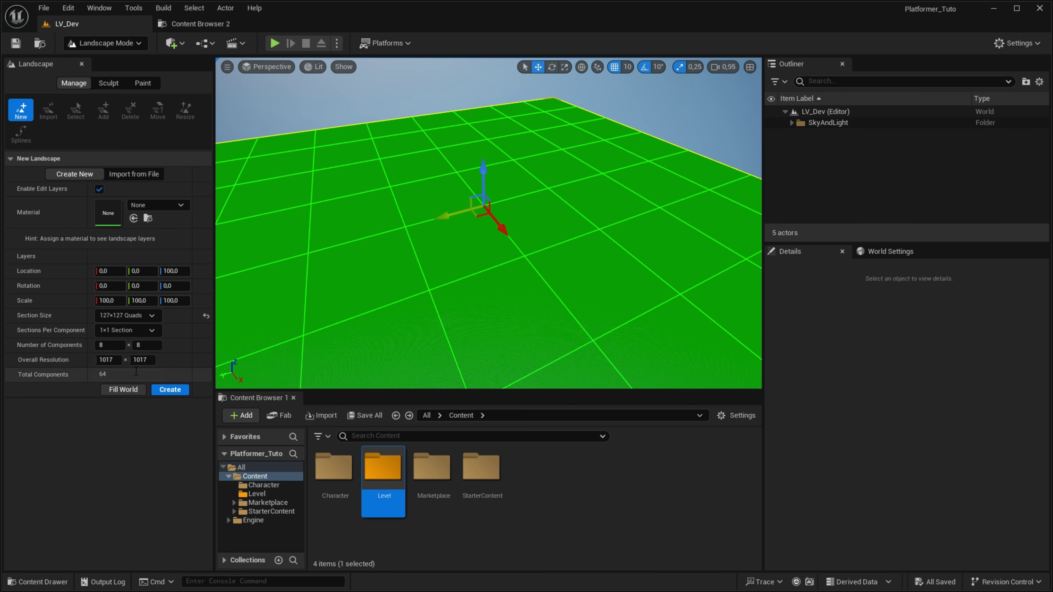
left_click(145, 321)
left_click(141, 368)
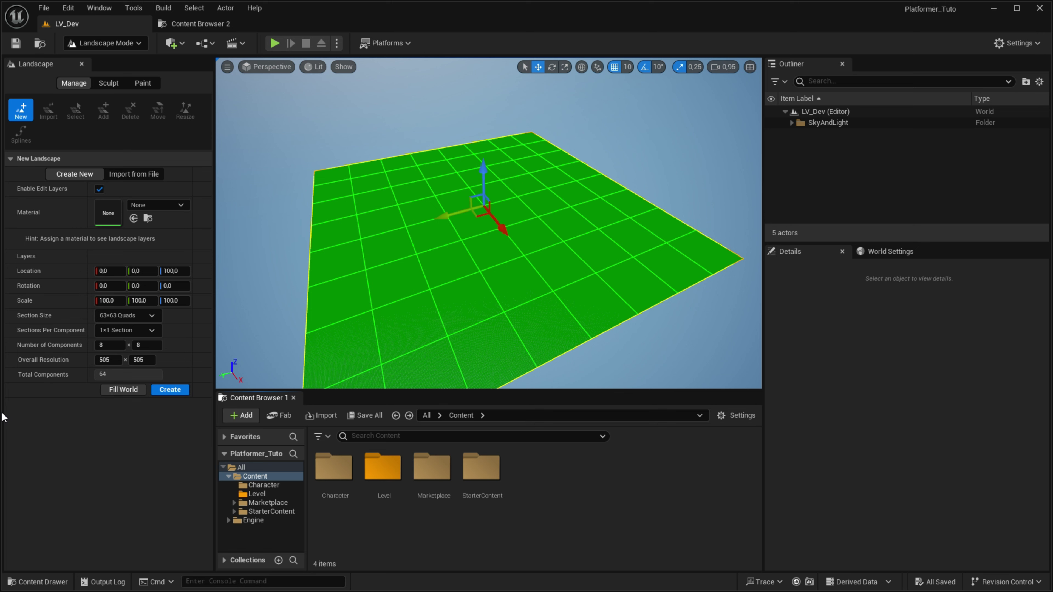
left_click(152, 204)
key("Escape")
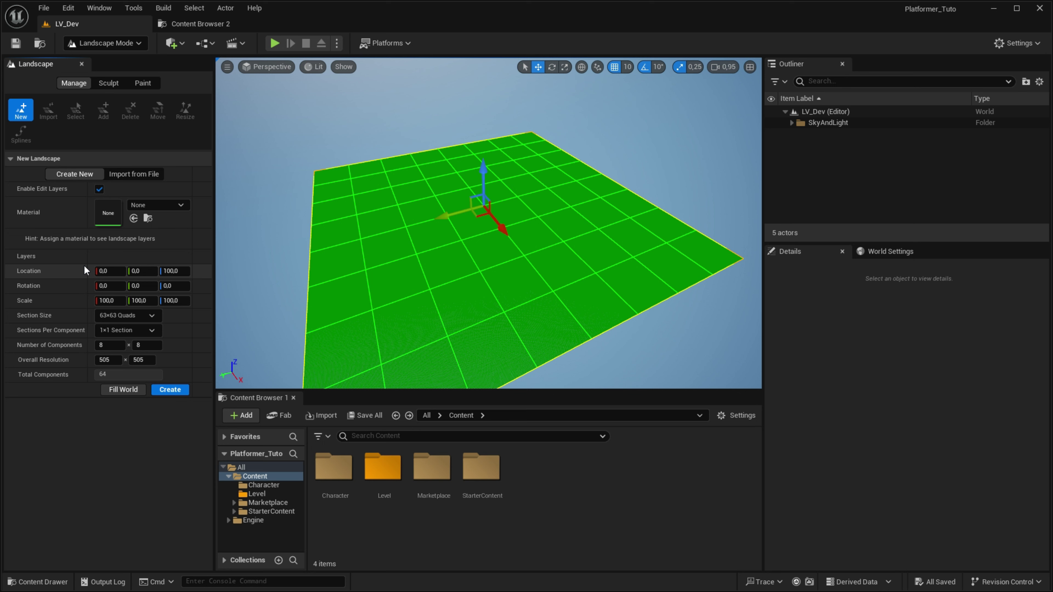
Step: Create the landscape and raise ridges and bumps across it with the Sculpt tool
left_click(171, 391)
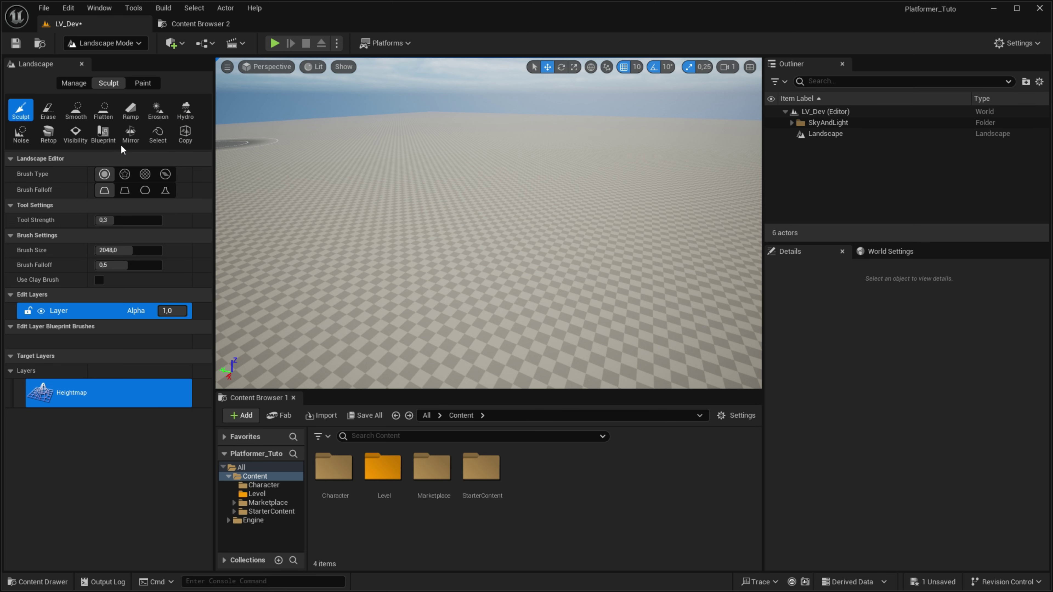
scroll(416, 159, "up", 3)
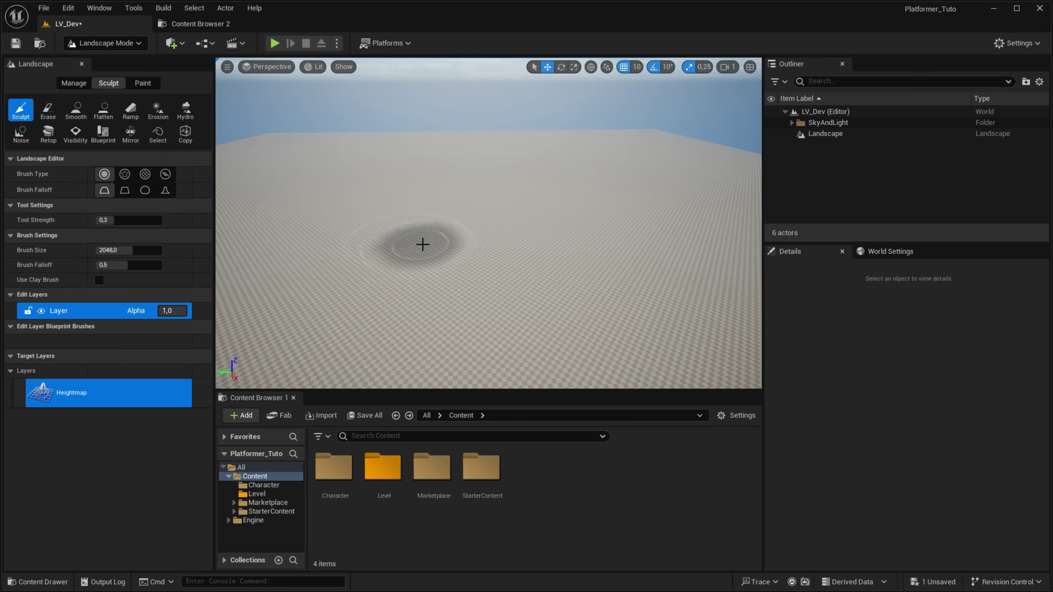
right_click_drag(423, 244, 356, 214)
left_click_drag(363, 208, 479, 189)
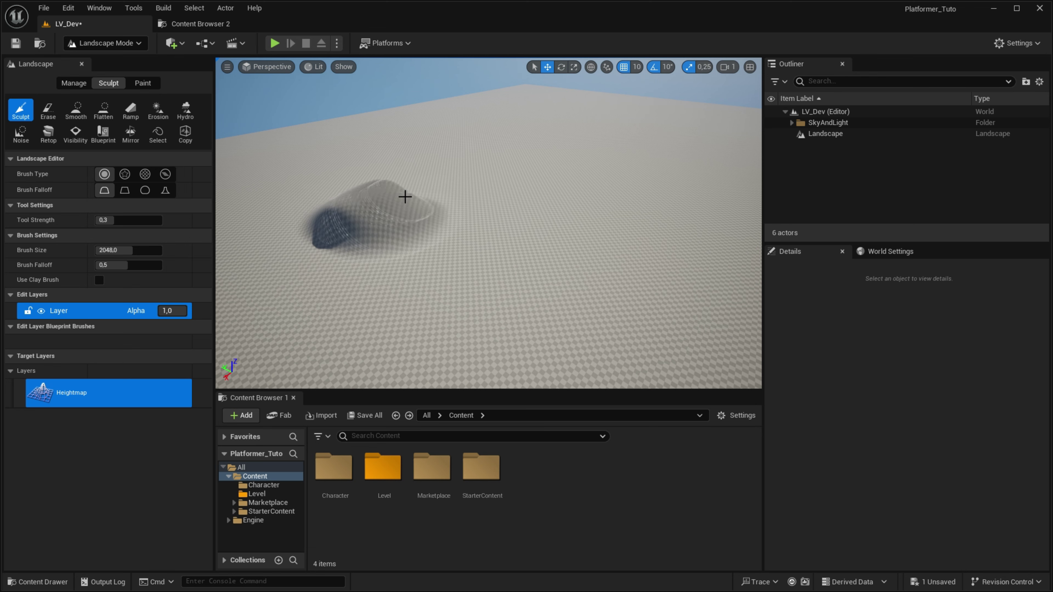
mouse_move(579, 197)
left_mouse_down()
mouse_move(543, 199)
mouse_move(587, 218)
mouse_move(411, 258)
mouse_move(599, 306)
left_mouse_up()
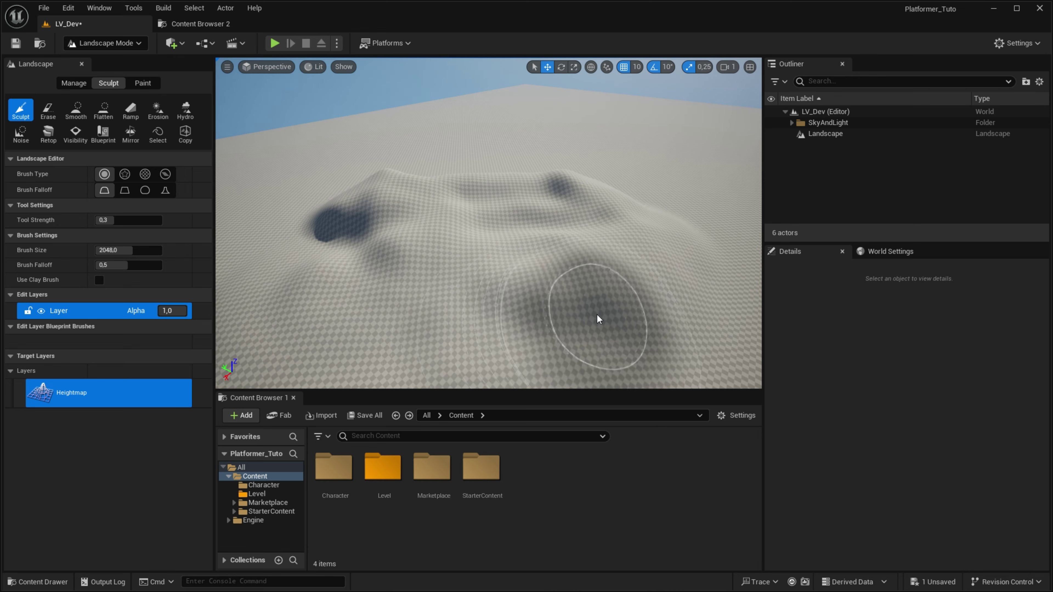
mouse_move(559, 287)
right_mouse_down()
mouse_move(539, 290)
mouse_move(575, 277)
right_mouse_up()
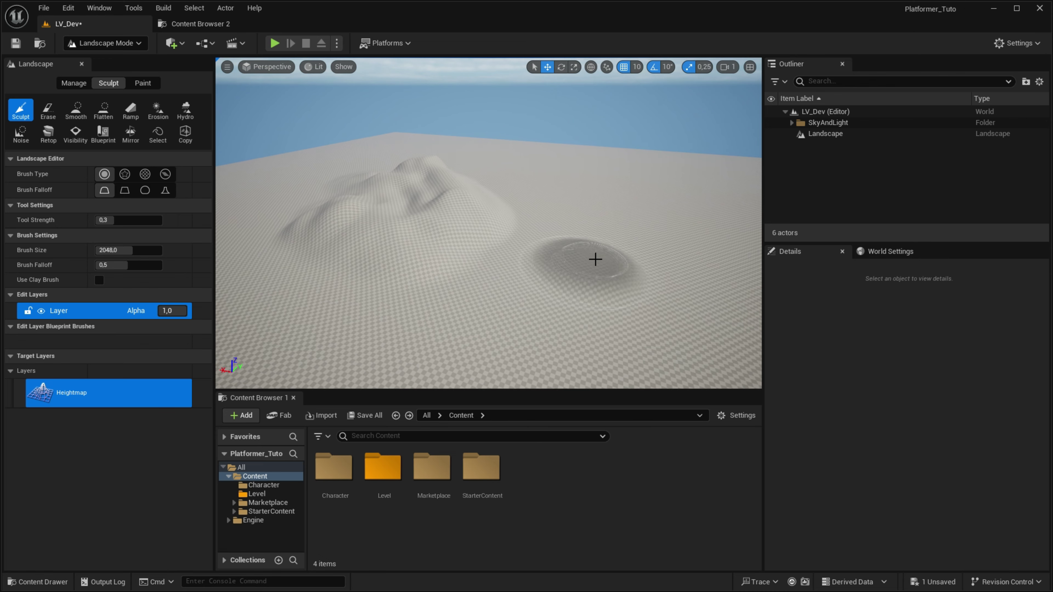
mouse_move(594, 258)
left_mouse_down()
mouse_move(622, 264)
mouse_move(411, 277)
left_mouse_up()
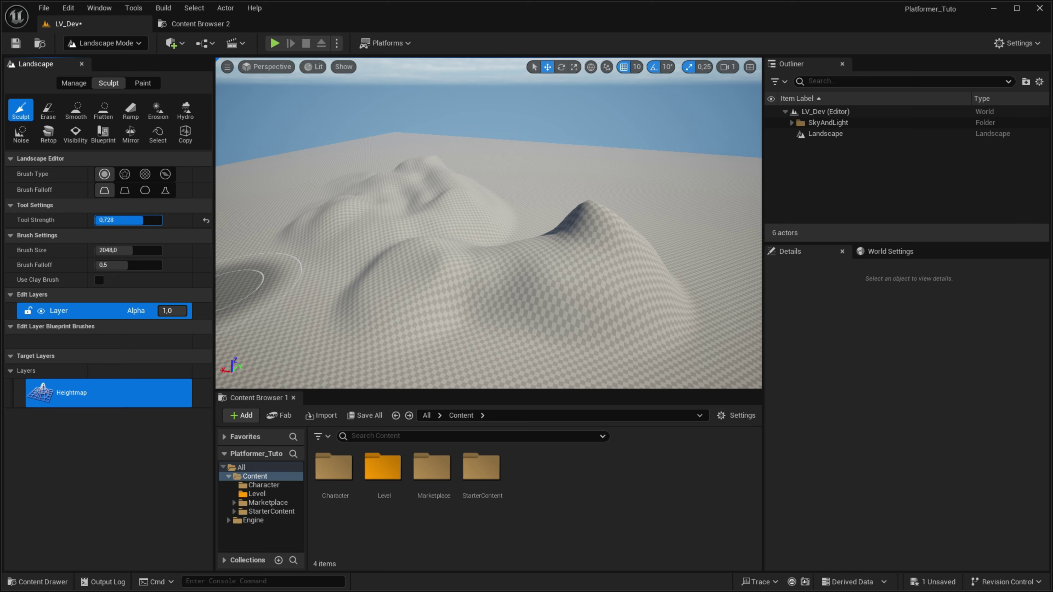
Step: Set tool strength to 1.0 and brush size to 8192, raising bumps and a broad bulge
left_click_drag(143, 220, 163, 220)
right_click_drag(415, 232, 498, 212)
mouse_move(498, 212)
left_mouse_down()
mouse_move(568, 253)
mouse_move(345, 275)
left_mouse_up()
right_click_drag(519, 299, 508, 301)
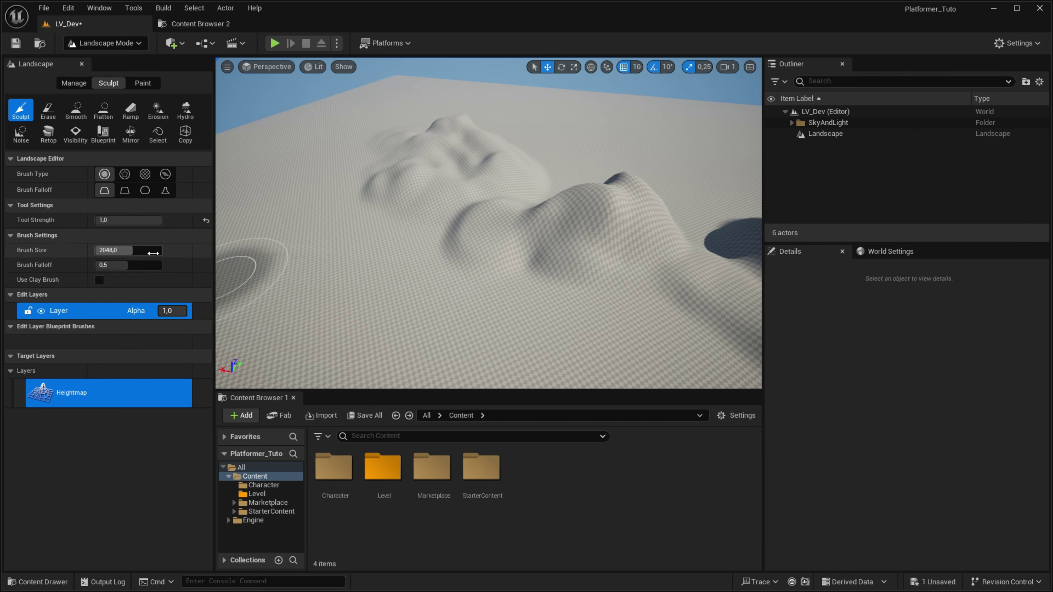
left_click_drag(111, 250, 161, 250)
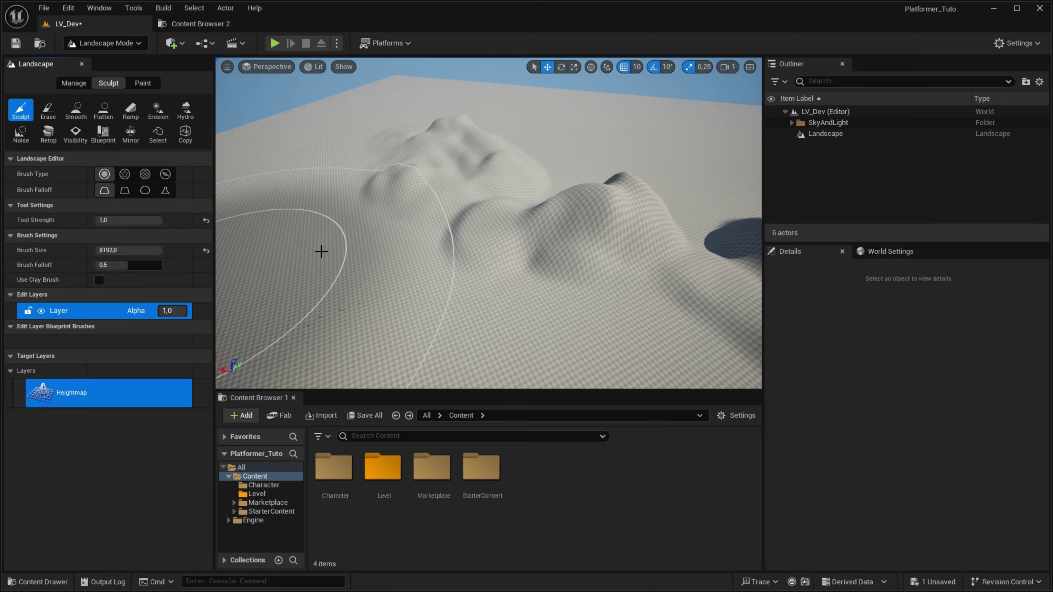
left_click_drag(320, 251, 400, 238)
Step: Undo and redo the recent edits to restore the landscape and its sculpted bulge
key("ctrl+z")
key("ctrl+z")
key("ctrl+z")
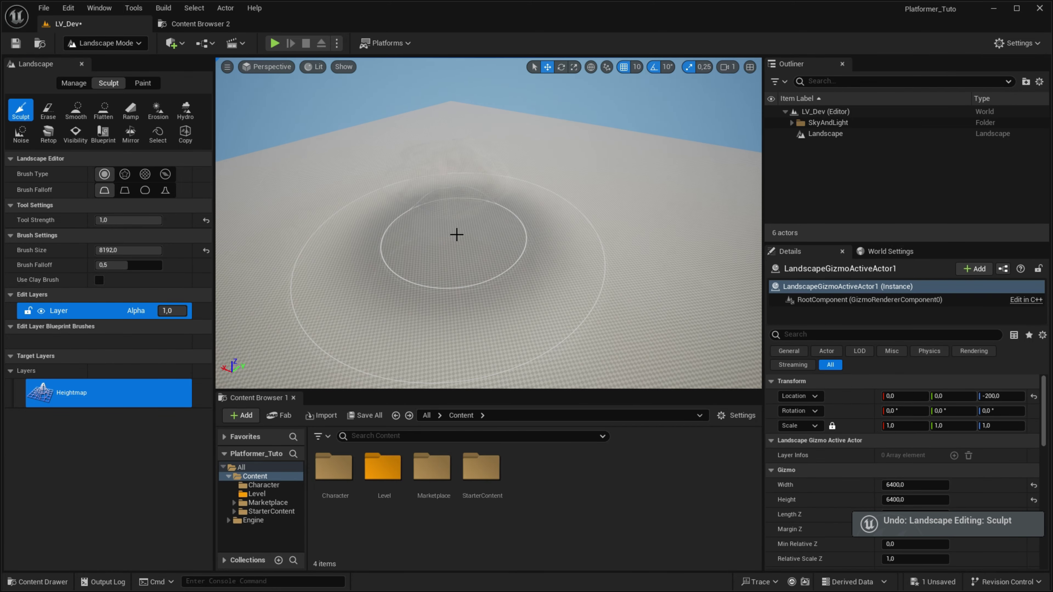
key("ctrl+z")
key("ctrl+y")
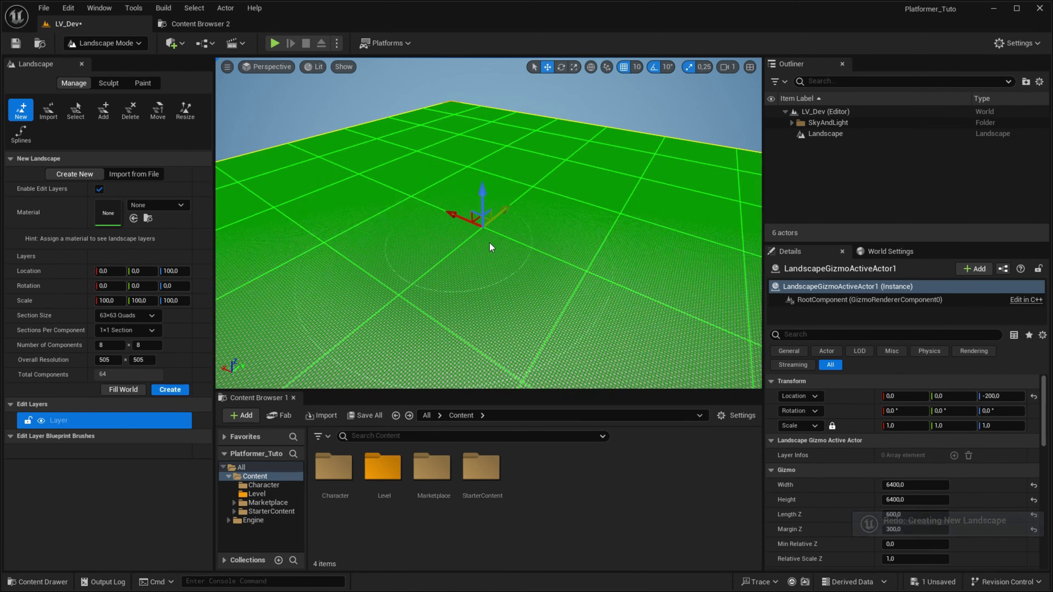
key("ctrl+y")
key("ctrl+y")
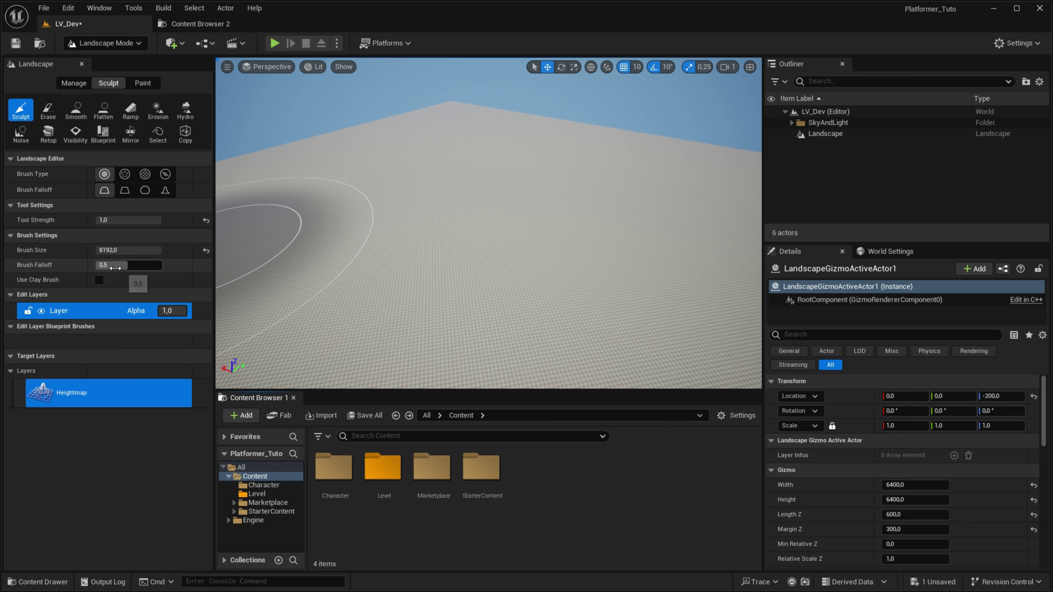
right_click_drag(410, 205, 373, 194)
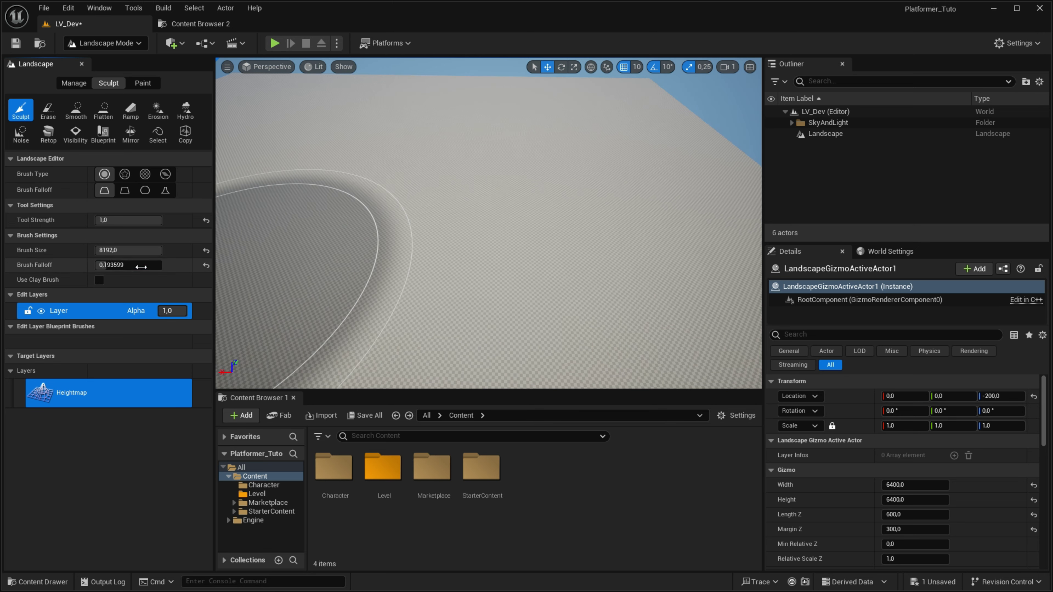
Step: Test a tall cylinder and soft mounds with falloff about 0.81, undoing each stroke
left_click_drag(404, 181, 404, 181)
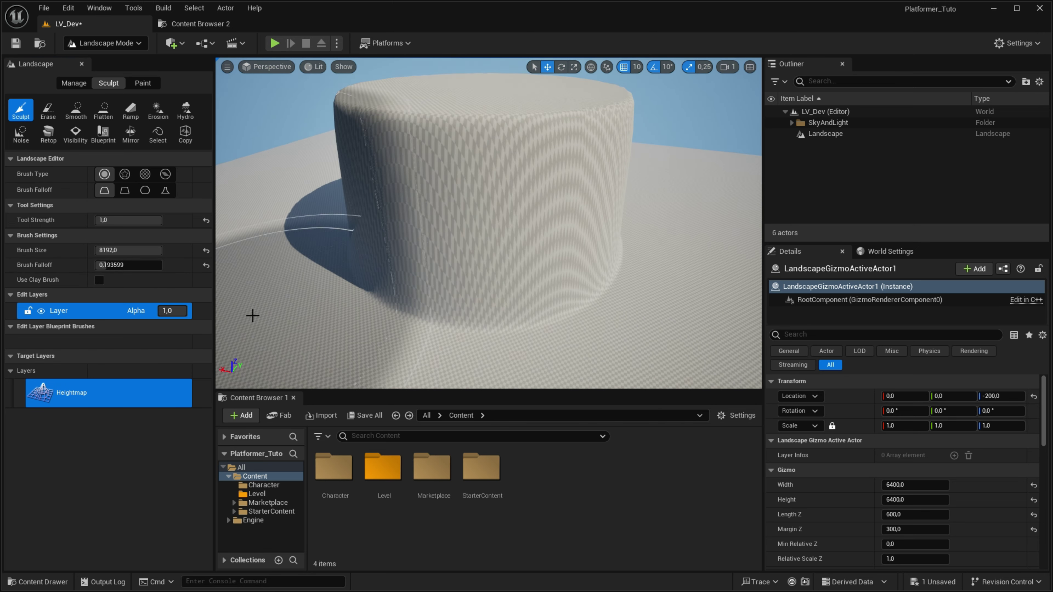
key("ctrl+z")
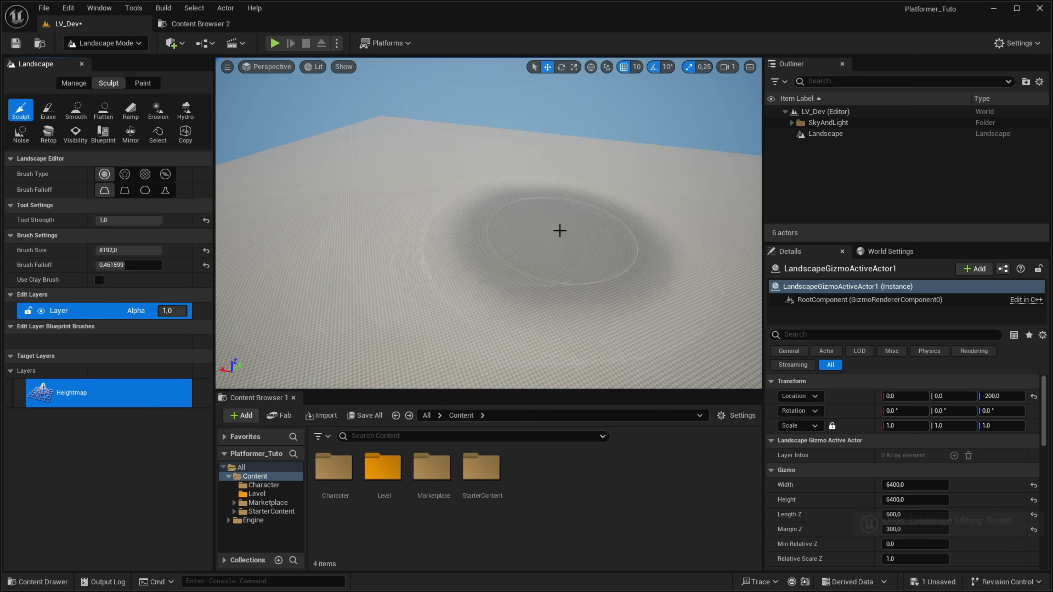
left_click_drag(562, 236, 441, 278)
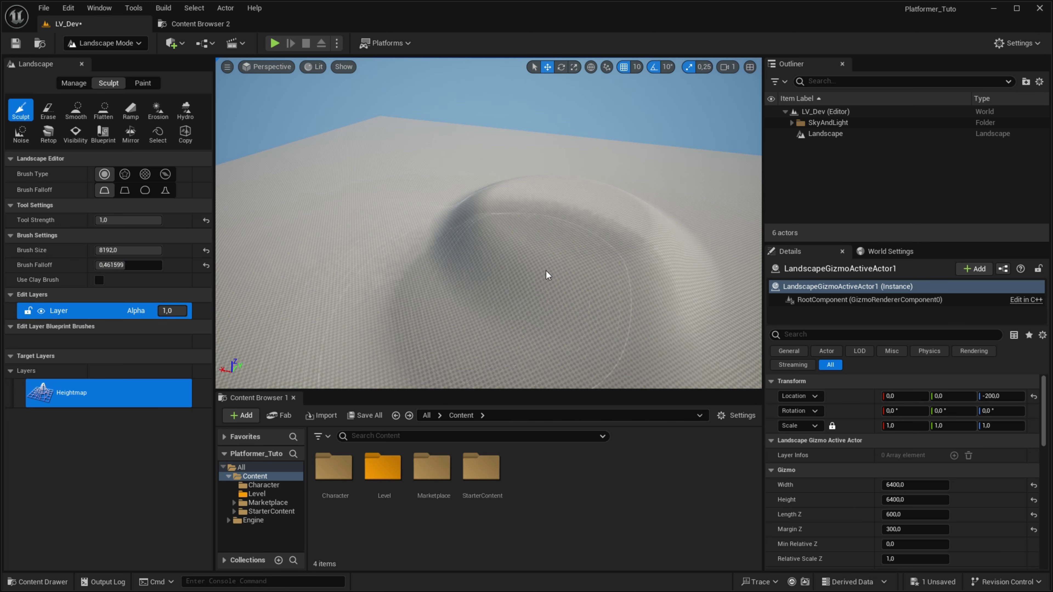
key("ctrl+z")
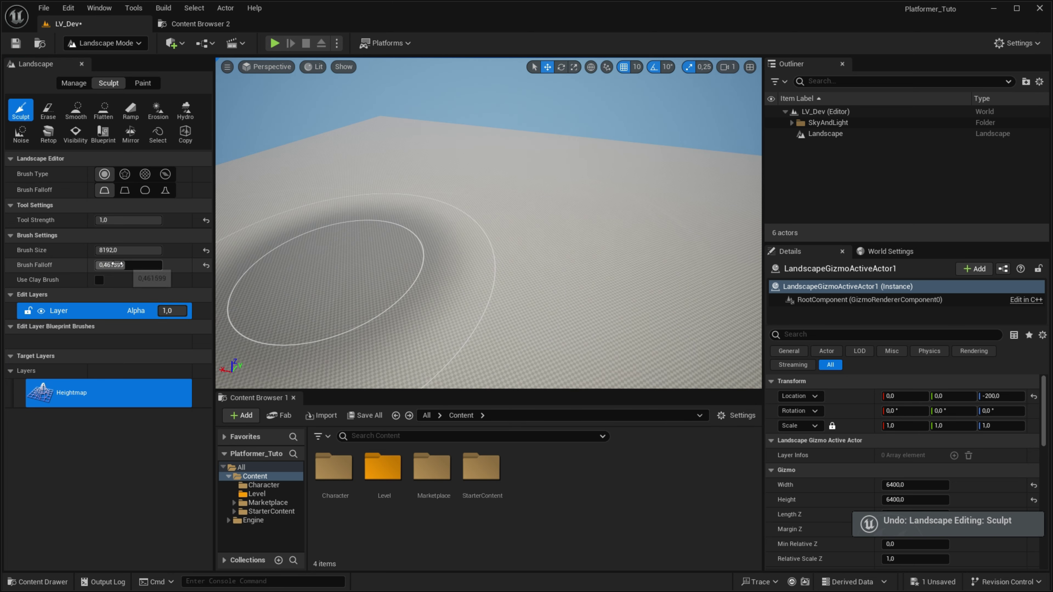
left_click_drag(131, 264, 149, 265)
left_click_drag(502, 235, 523, 281)
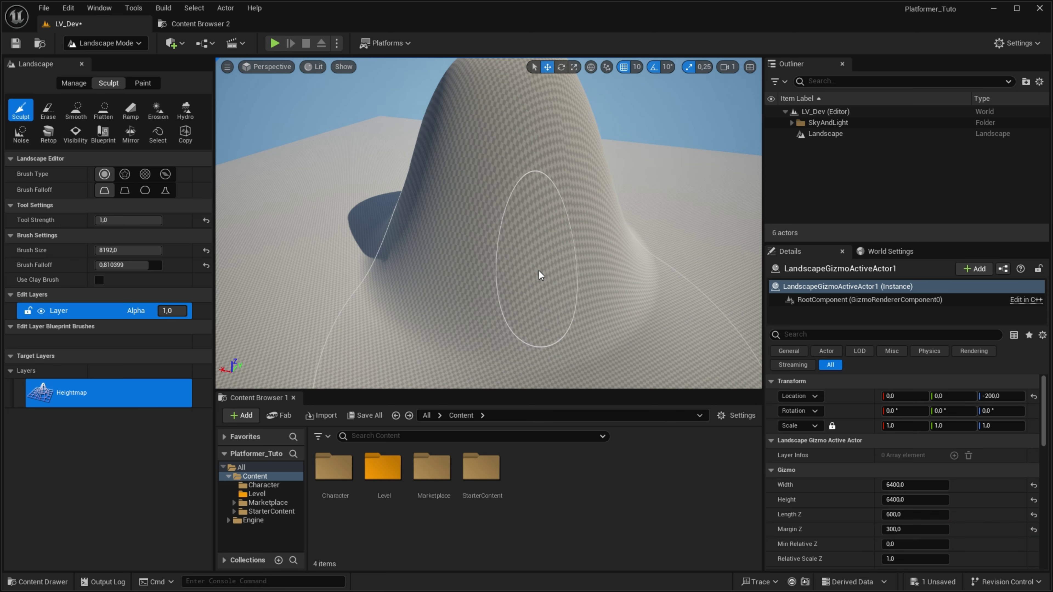
key("ctrl+z")
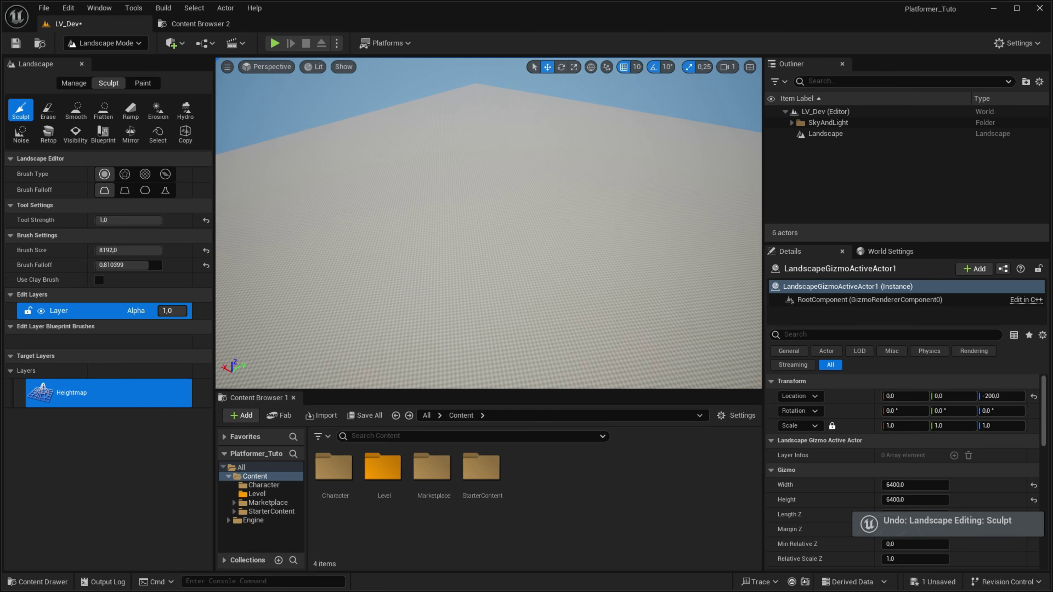
Step: Set brush falloff 0,2, brush size 1500 and tool strength 0,5
left_click(114, 265)
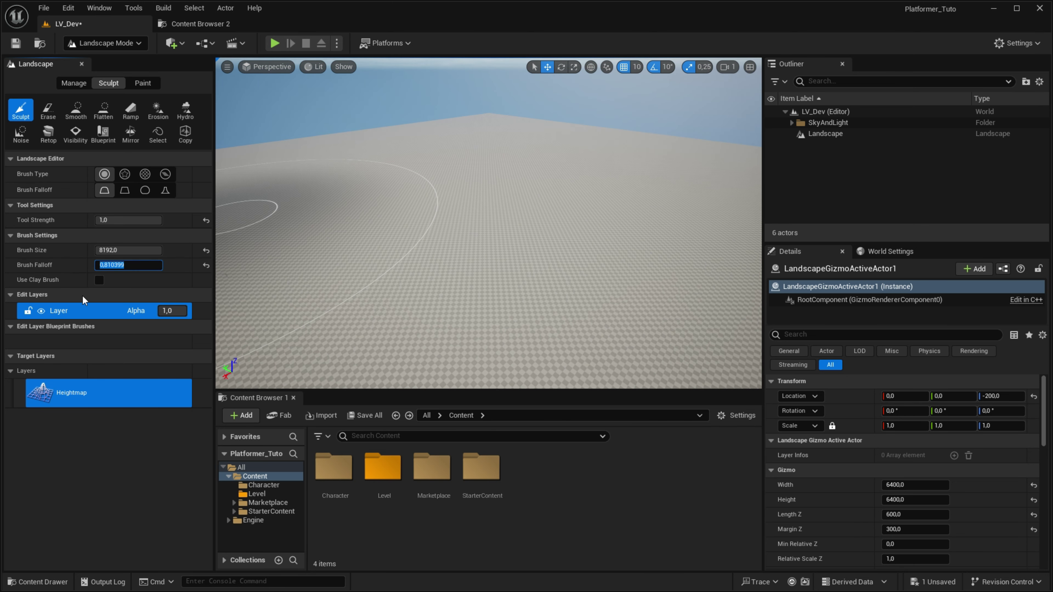
type("0,2")
key("Return")
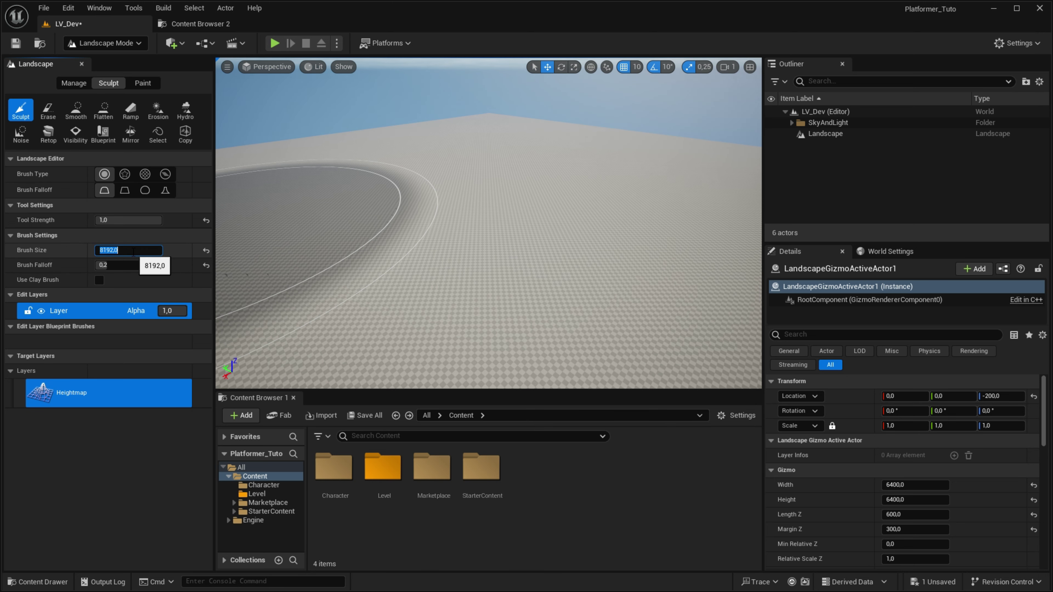
type("1500")
key("Return")
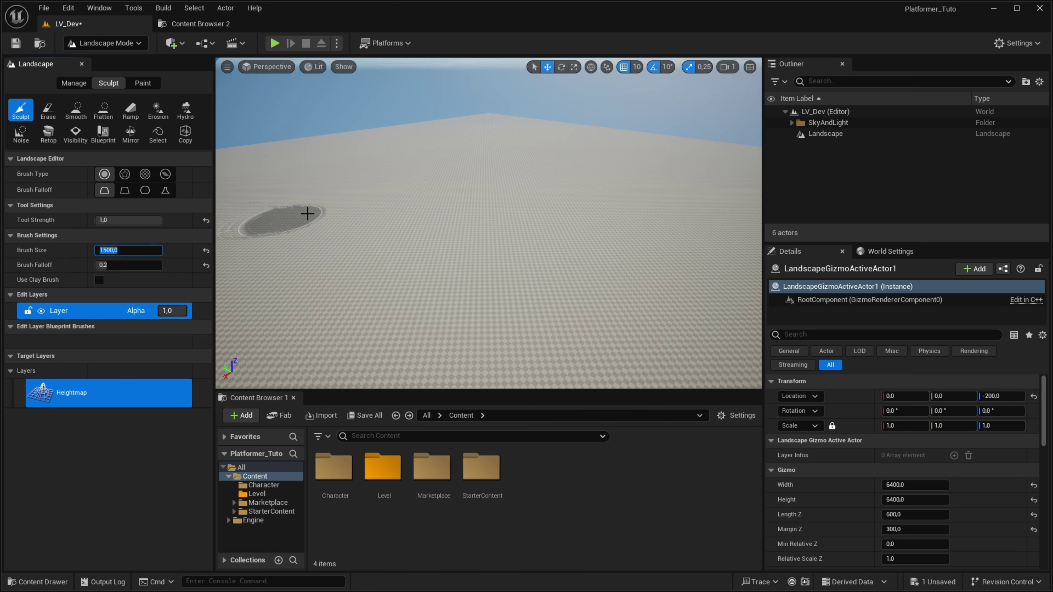
right_click_drag(372, 188, 277, 164)
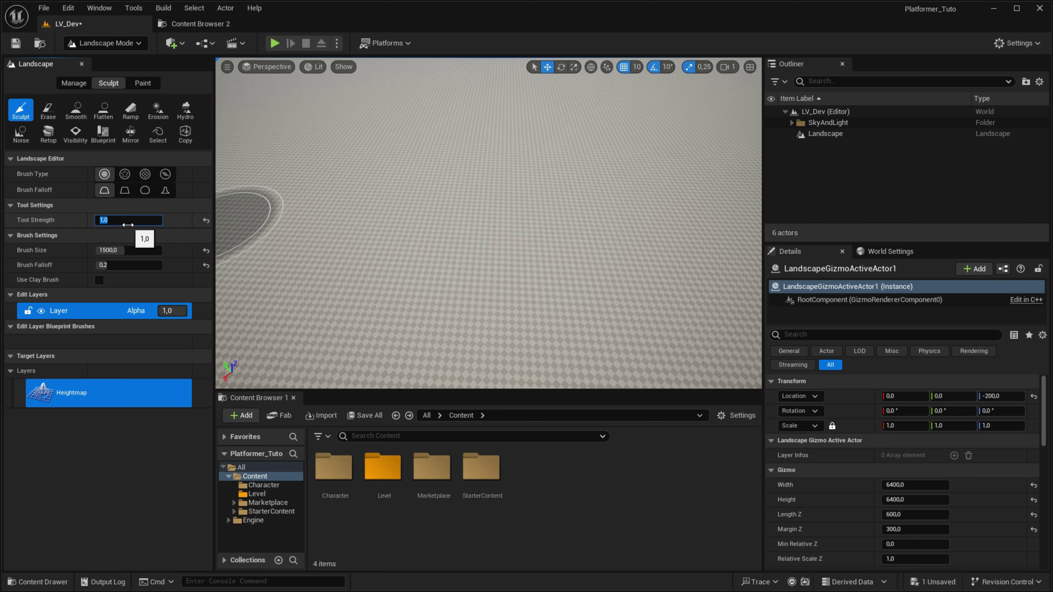
right_click_drag(256, 211, 610, 178)
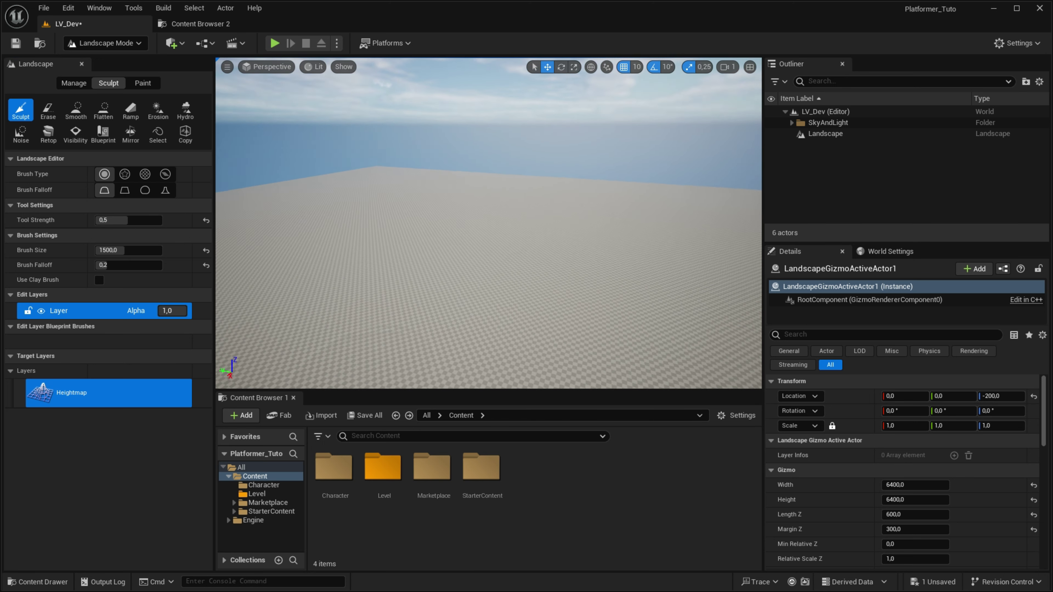
Step: Raise a cluster of bumps and mounds in a full-screen viewport
mouse_move(323, 247)
left_mouse_down()
mouse_move(339, 196)
mouse_move(485, 334)
mouse_move(665, 206)
mouse_move(564, 235)
left_mouse_up()
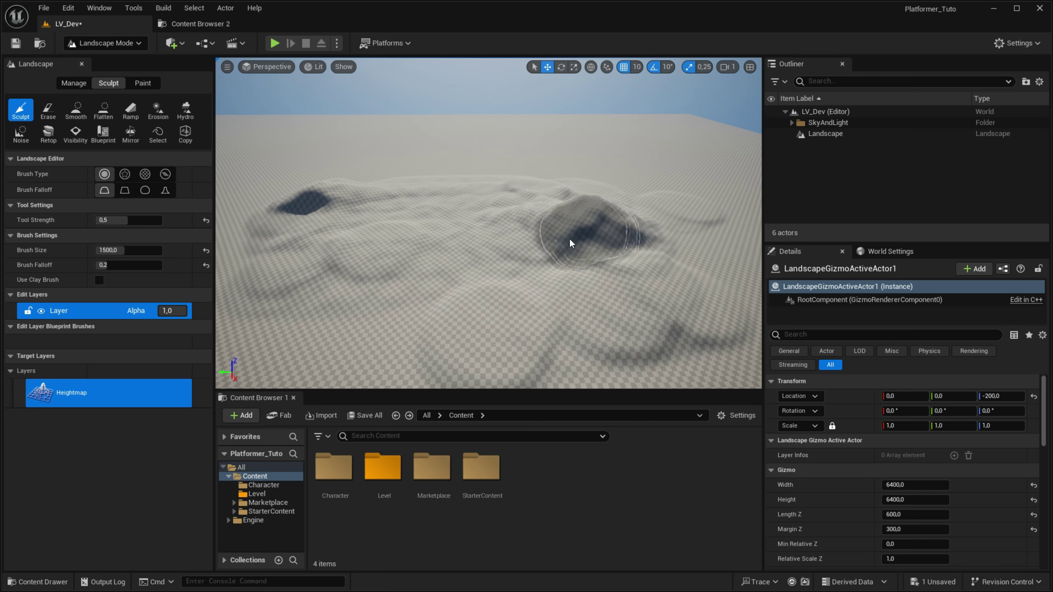
mouse_move(564, 235)
right_mouse_down()
mouse_move(554, 244)
mouse_move(627, 225)
right_mouse_up()
key("F11")
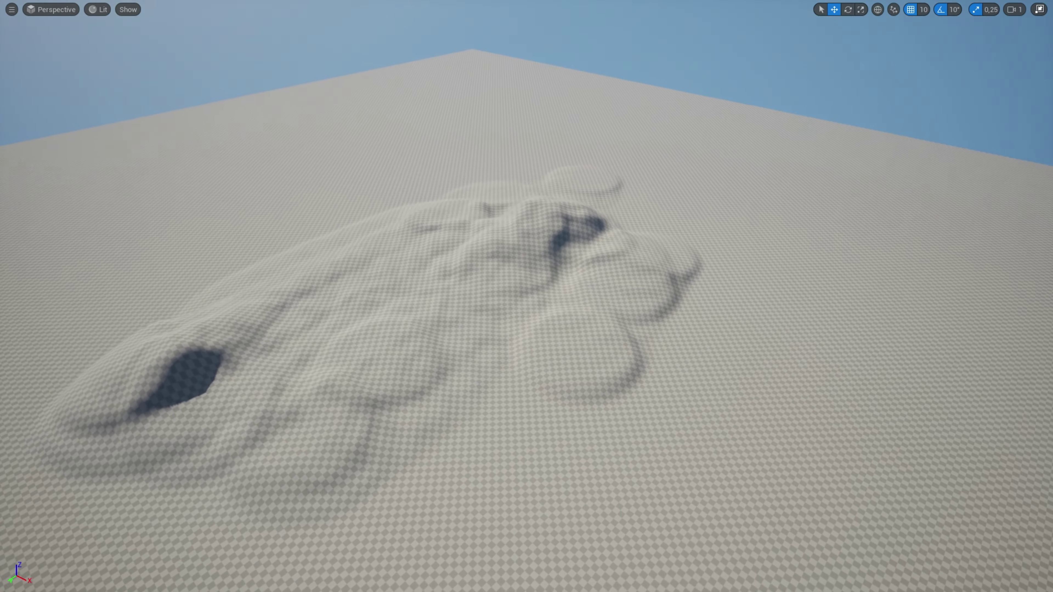
left_click_drag(627, 226, 685, 296)
right_click_drag(681, 470, 681, 470)
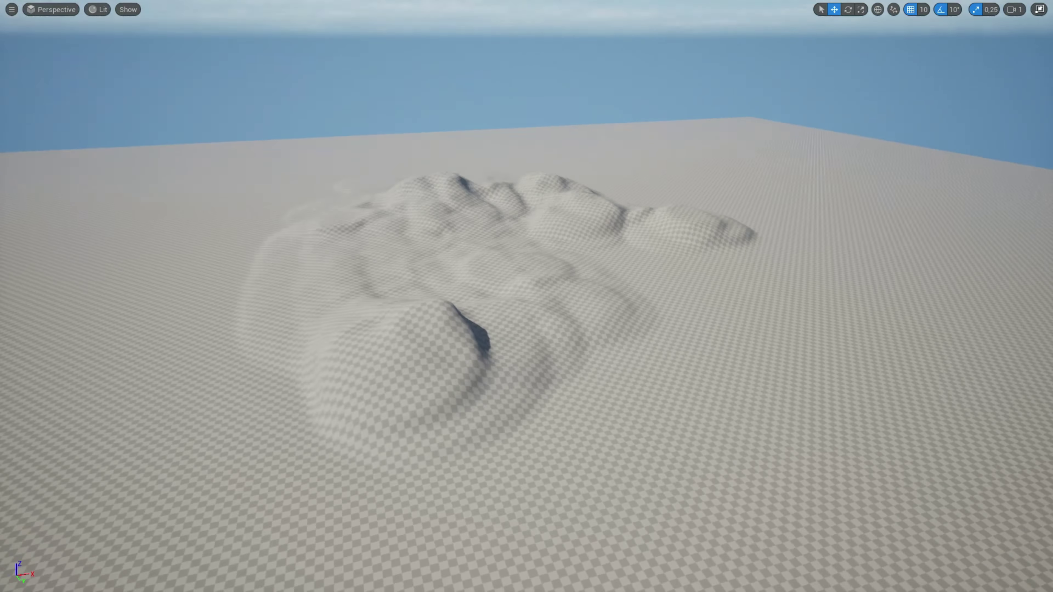
right_click_drag(265, 253, 265, 253)
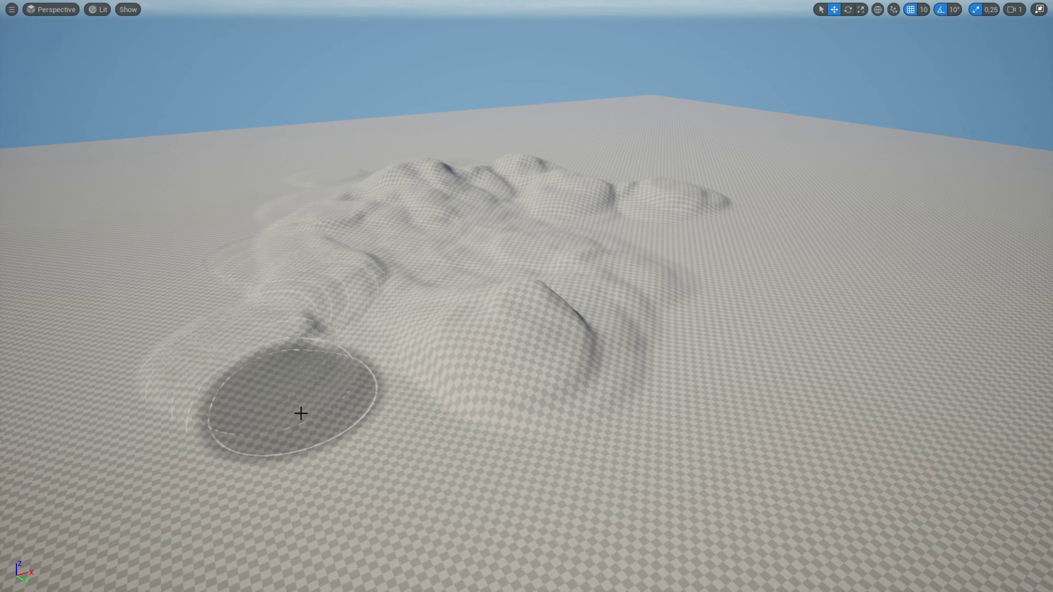
right_click_drag(277, 324, 278, 324)
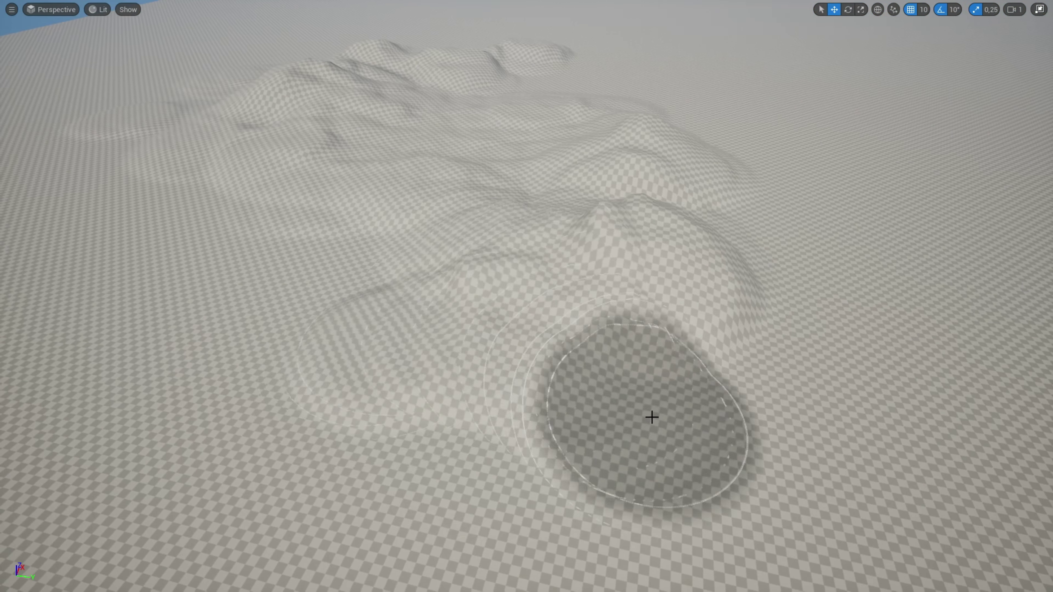
Step: Build a tall rugged mountain peak beside the hills, checking it from several angles
right_click_drag(652, 417, 458, 281)
right_click_drag(511, 340, 313, 332)
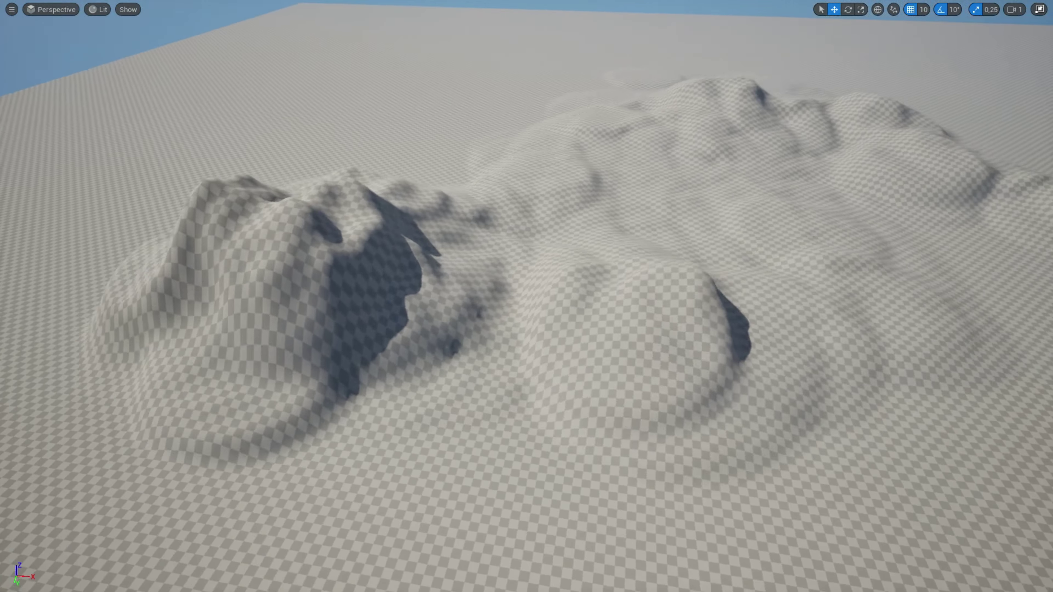
mouse_move(438, 430)
right_mouse_down()
mouse_move(458, 446)
mouse_move(692, 294)
mouse_move(433, 242)
mouse_move(564, 254)
right_mouse_up()
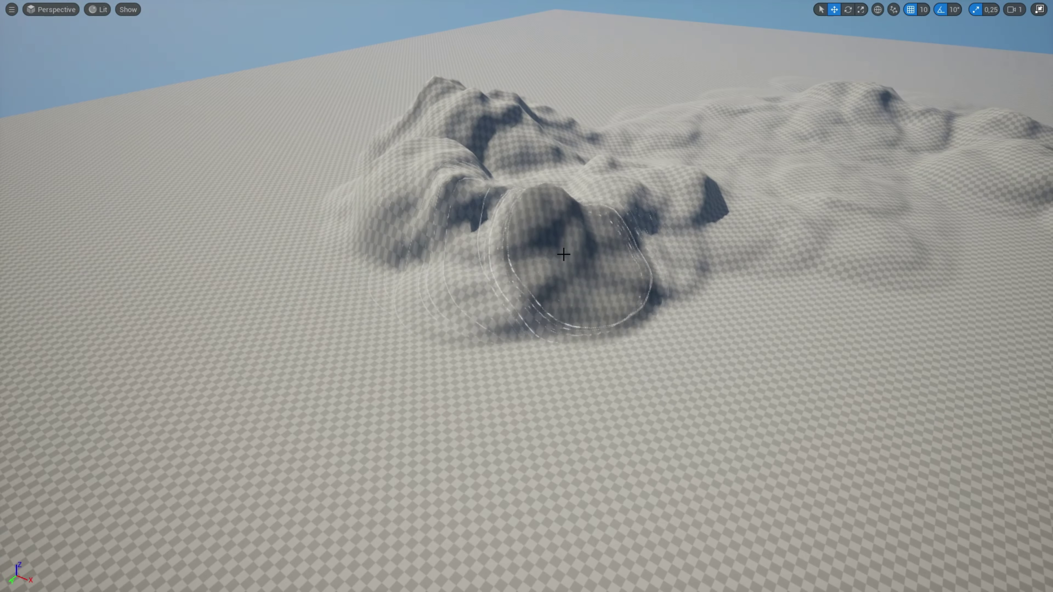
mouse_move(524, 130)
right_mouse_down()
mouse_move(561, 299)
mouse_move(672, 171)
right_mouse_up()
left_click_drag(435, 143, 509, 146)
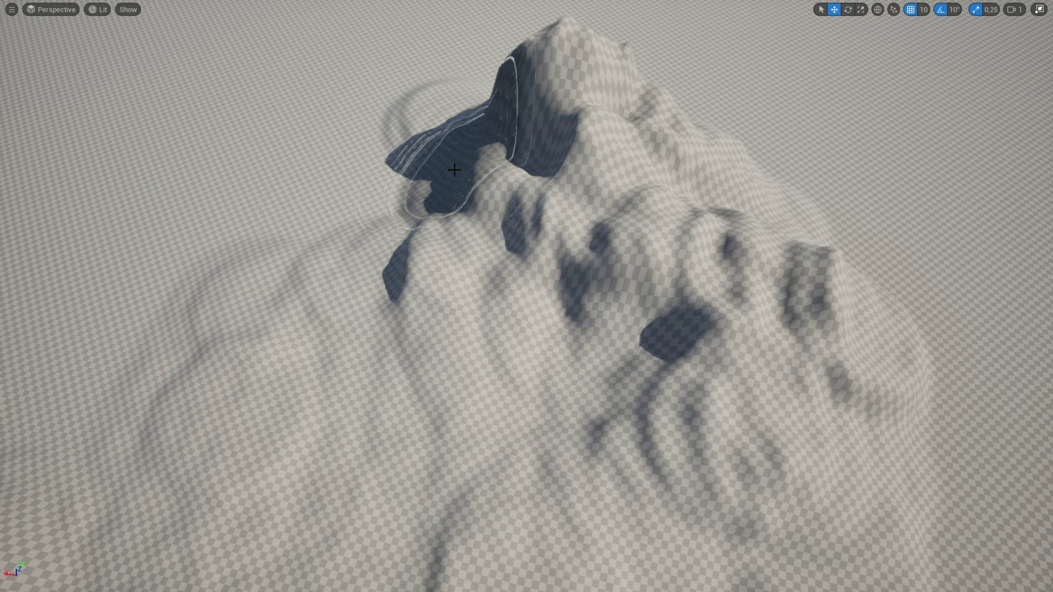
right_click_drag(508, 146, 757, 221)
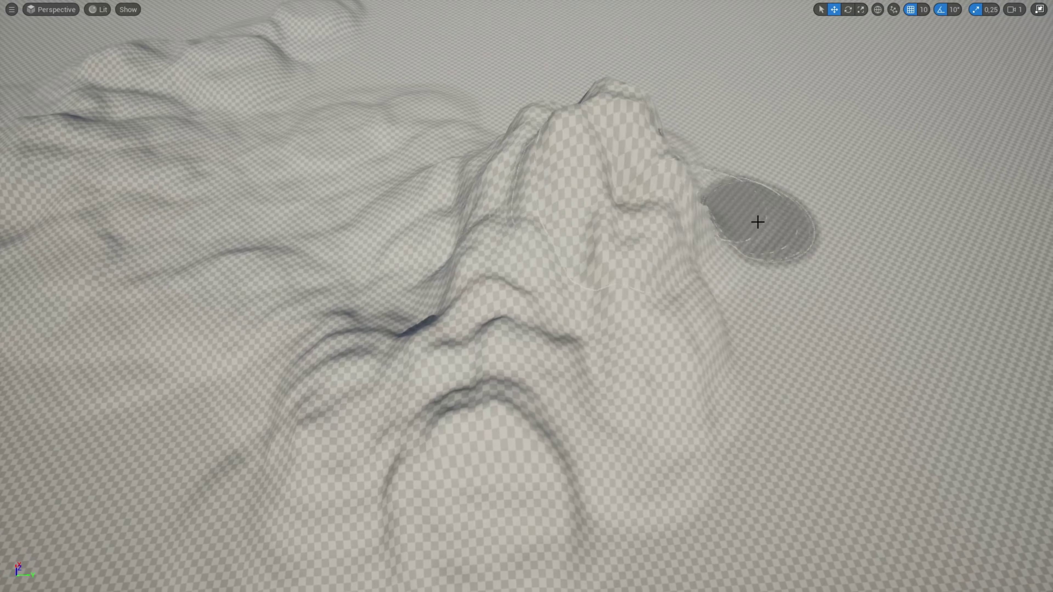
right_click_drag(711, 248, 626, 319)
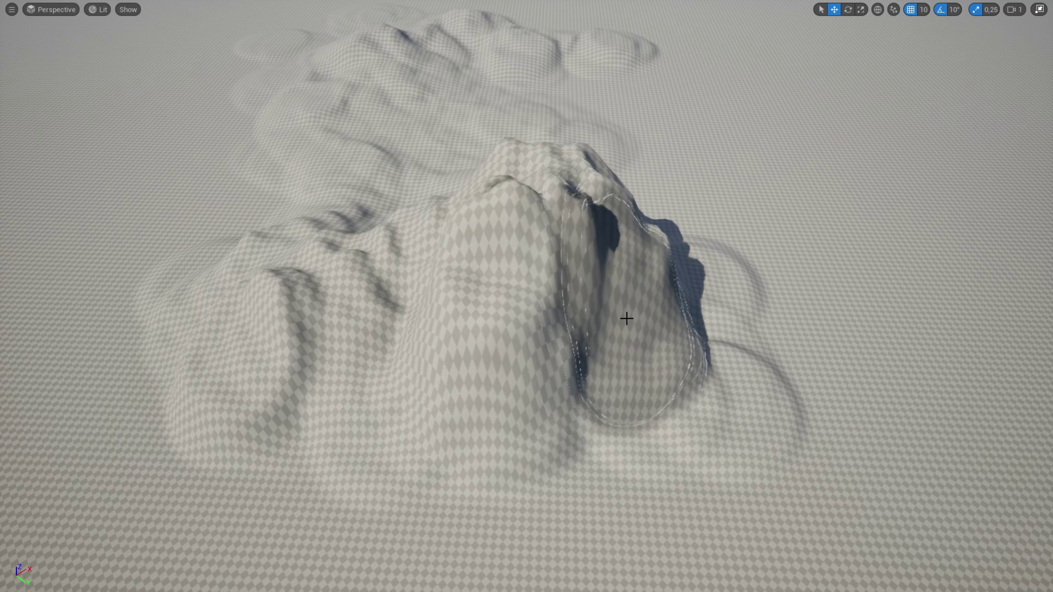
mouse_move(522, 392)
right_mouse_down()
mouse_move(522, 290)
mouse_move(593, 366)
right_mouse_up()
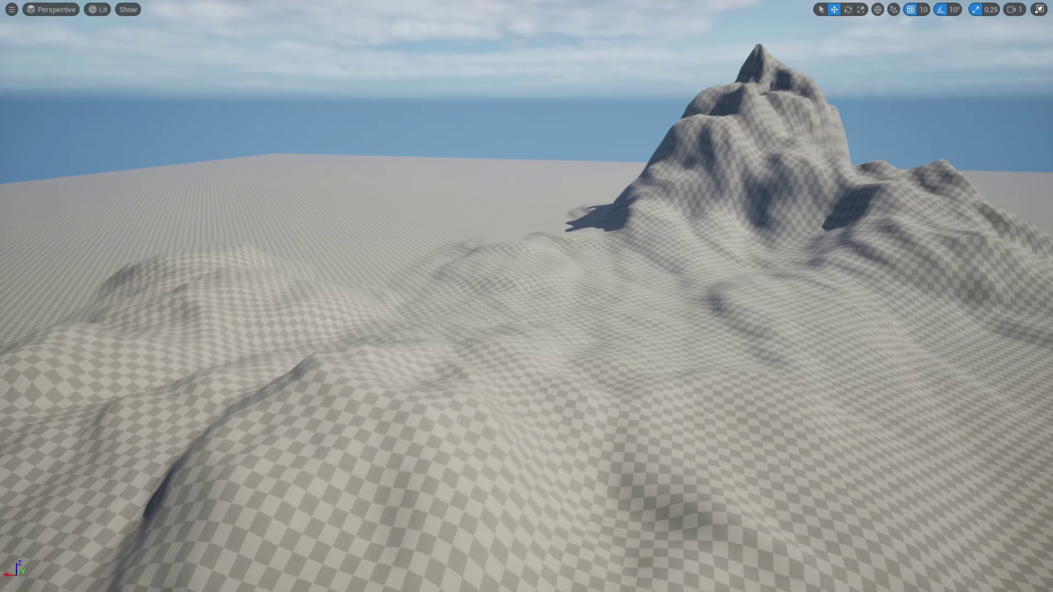
scroll(337, 365, "up", 5)
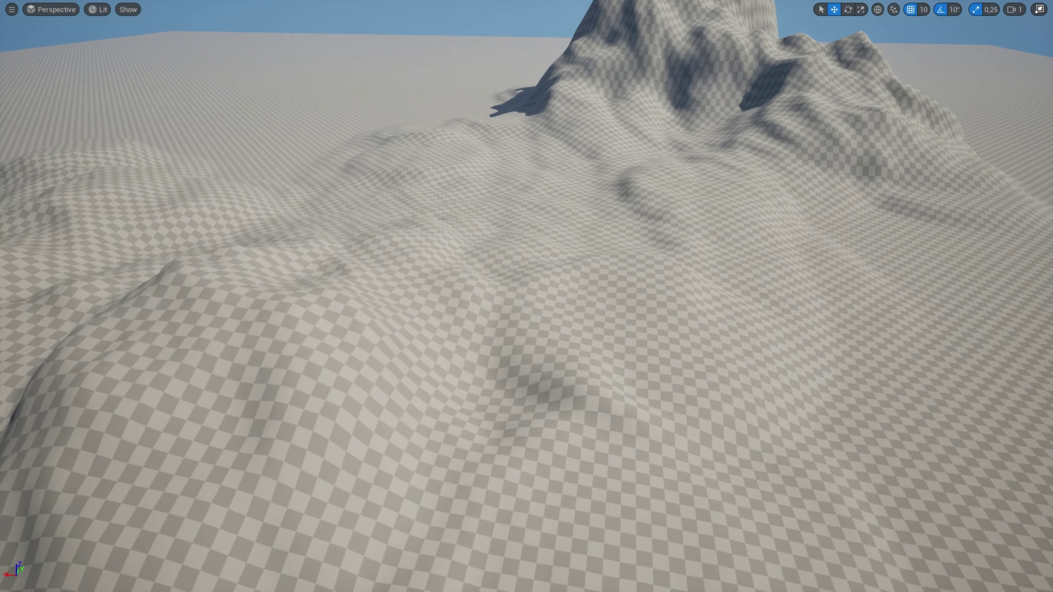
key("F11")
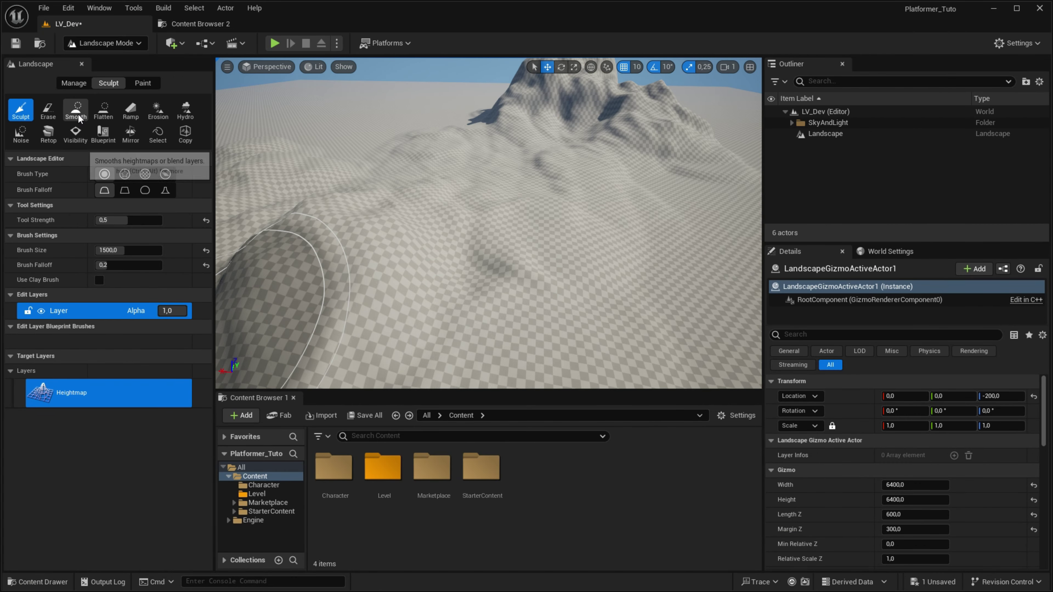
Step: Switch to the Smooth tool at strength 0.15 with the viewport full screen
left_click(76, 109)
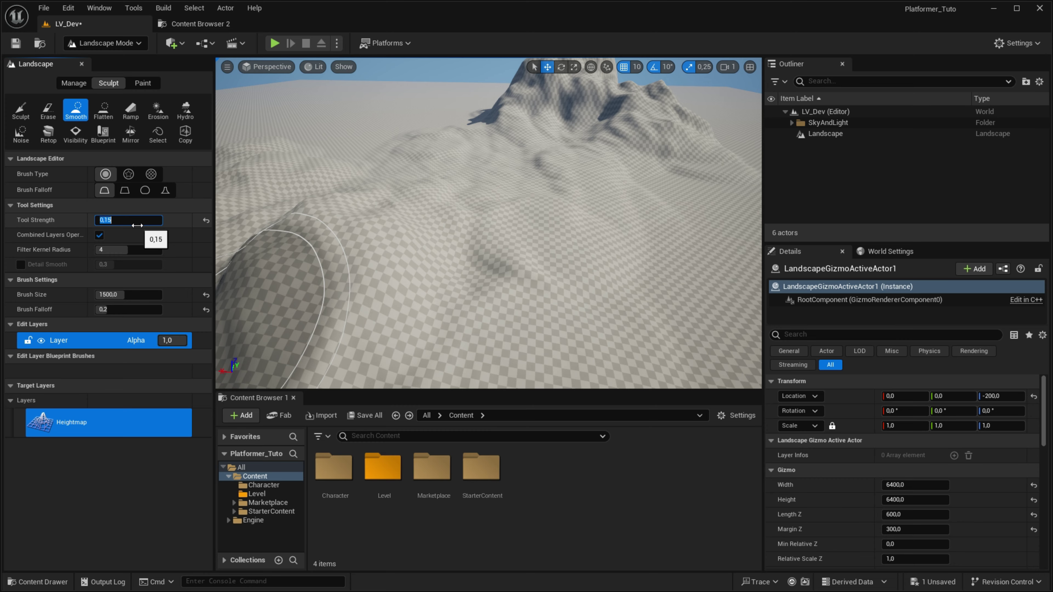
scroll(460, 237, "up", 3)
scroll(461, 237, "down", 5)
key("F11")
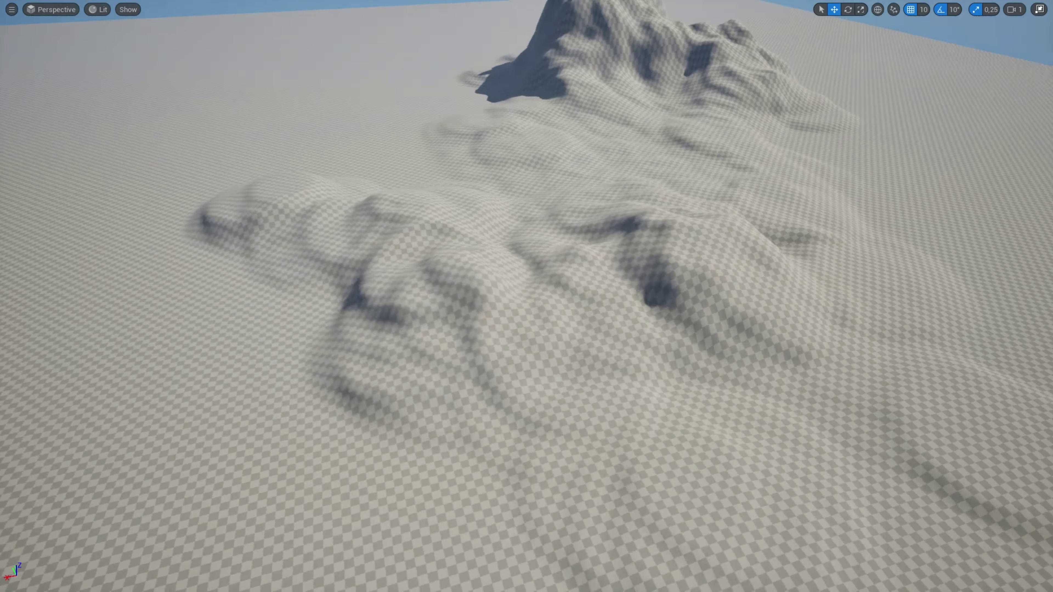
key("F11")
key("F11")
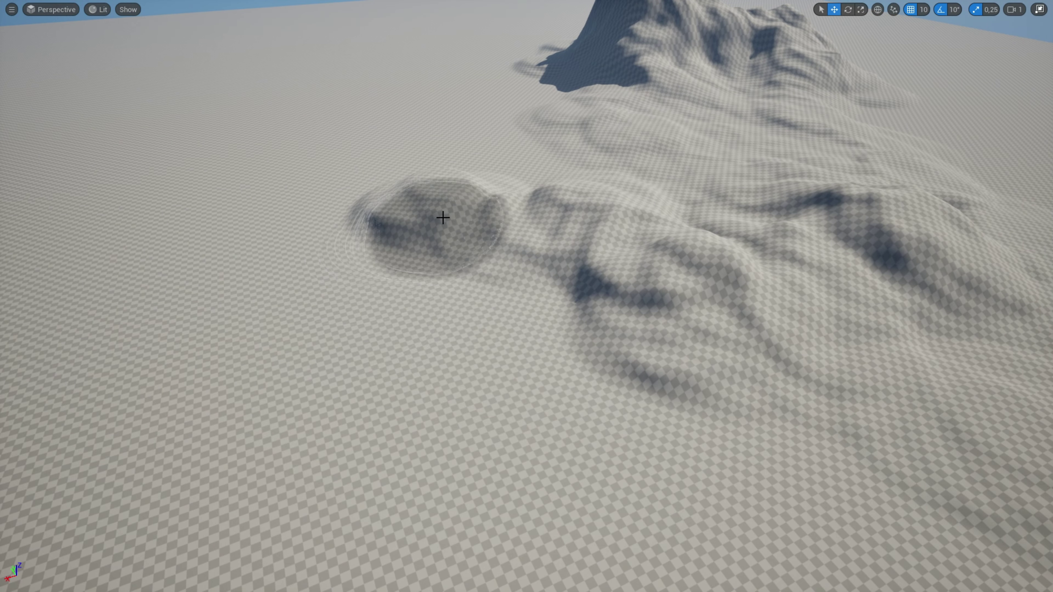
Step: Smooth the ridges in front of the mountain, then fly around the mound to inspect it
mouse_move(497, 226)
left_mouse_down()
mouse_move(634, 200)
mouse_move(743, 313)
mouse_move(862, 206)
left_mouse_up()
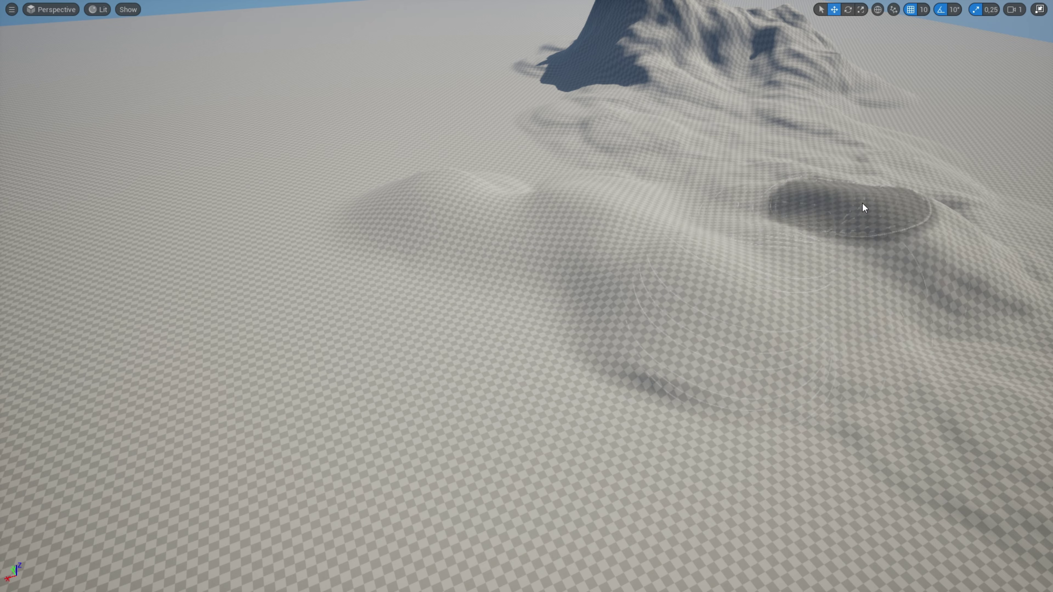
mouse_move(863, 207)
right_mouse_down()
mouse_move(912, 199)
mouse_move(212, 310)
right_mouse_up()
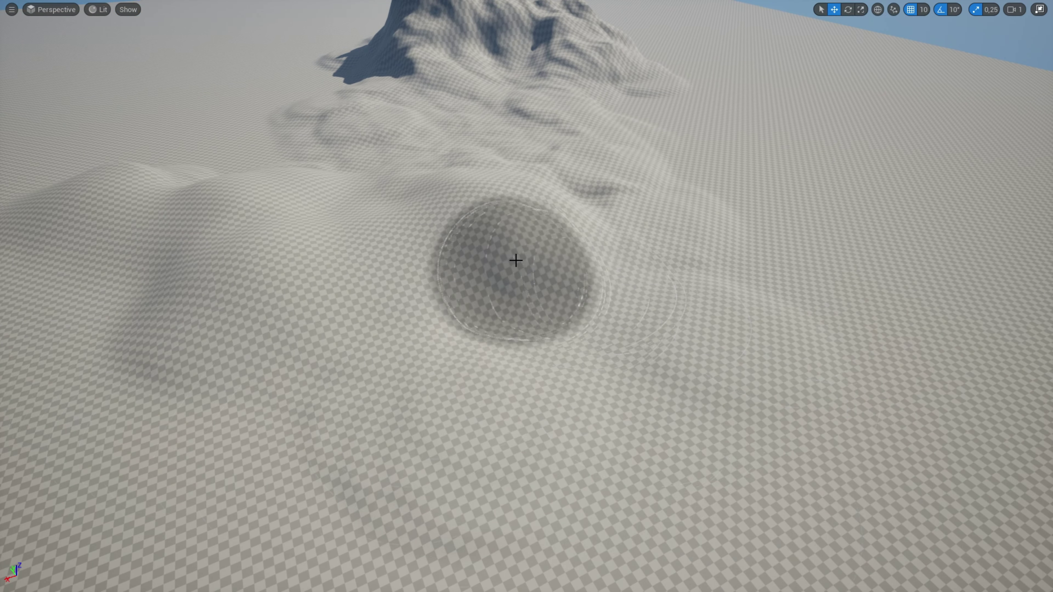
right_click_drag(479, 208, 359, 247)
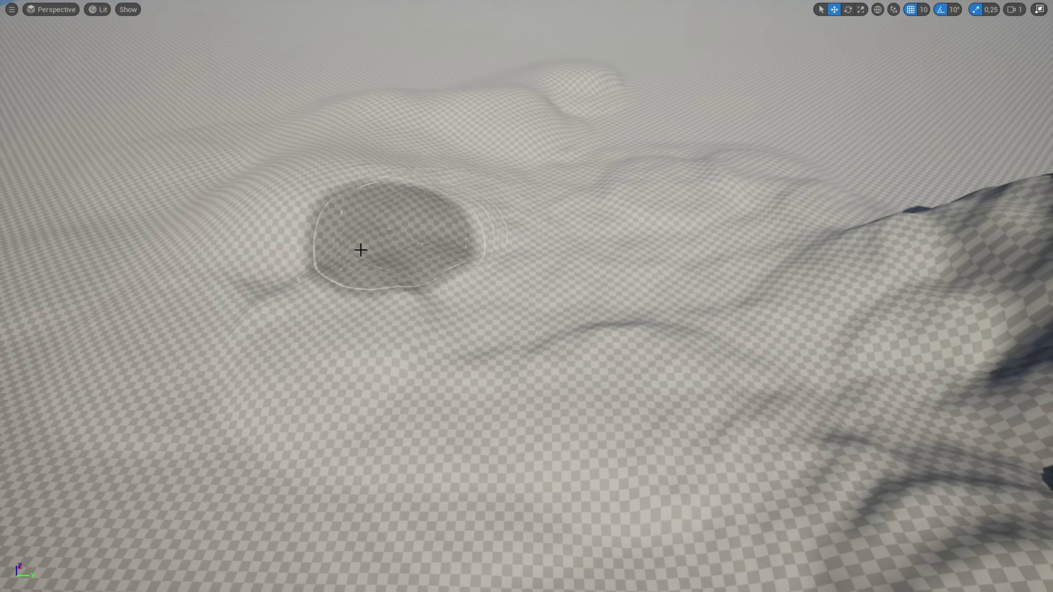
right_click_drag(343, 195, 461, 271)
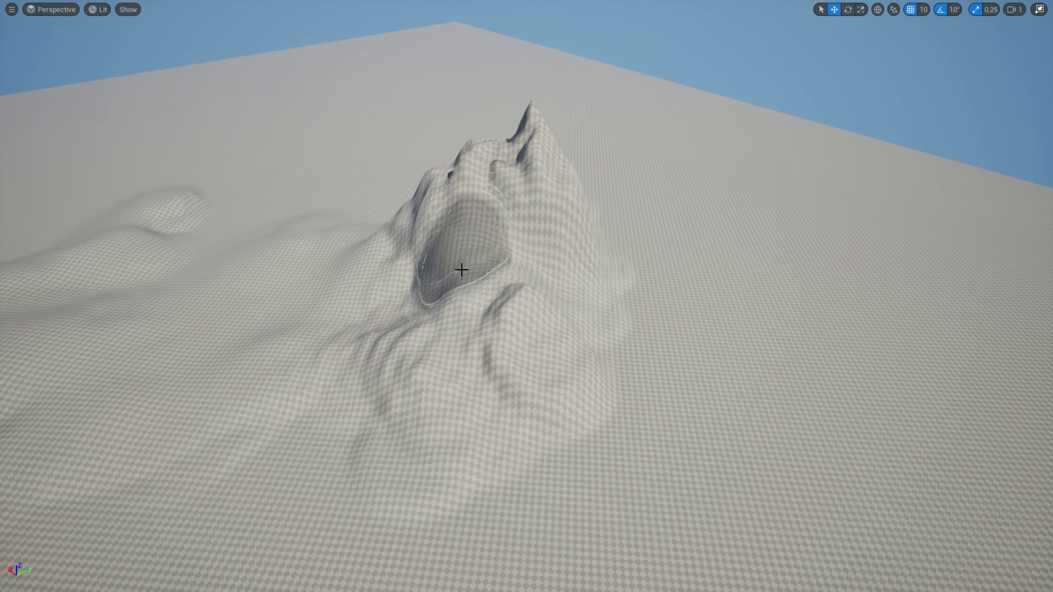
mouse_move(411, 498)
right_mouse_down()
mouse_move(273, 306)
mouse_move(552, 362)
right_mouse_up()
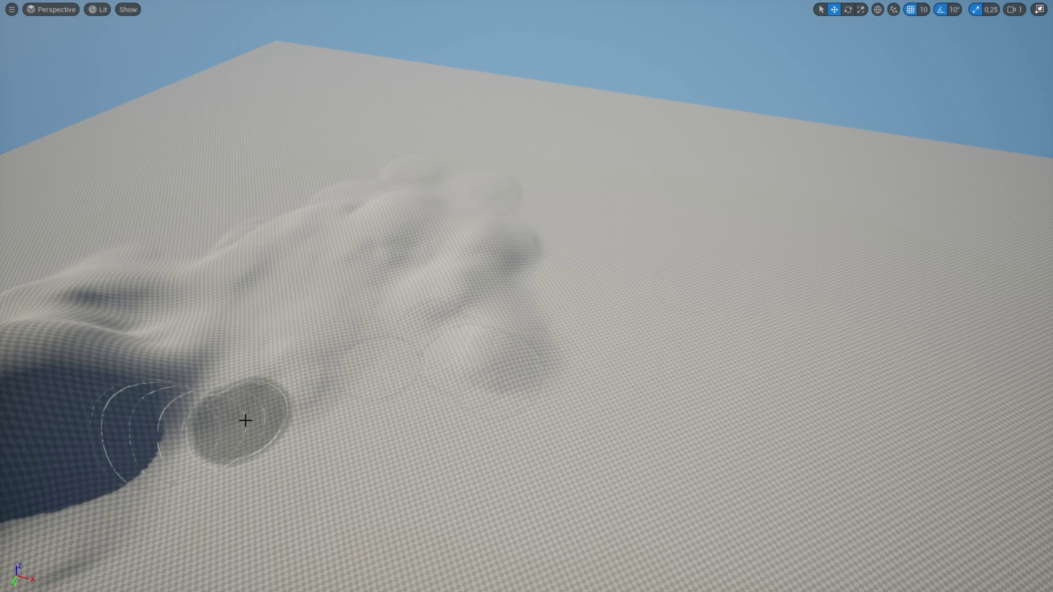
mouse_move(244, 421)
right_mouse_down()
mouse_move(374, 373)
mouse_move(620, 527)
right_mouse_up()
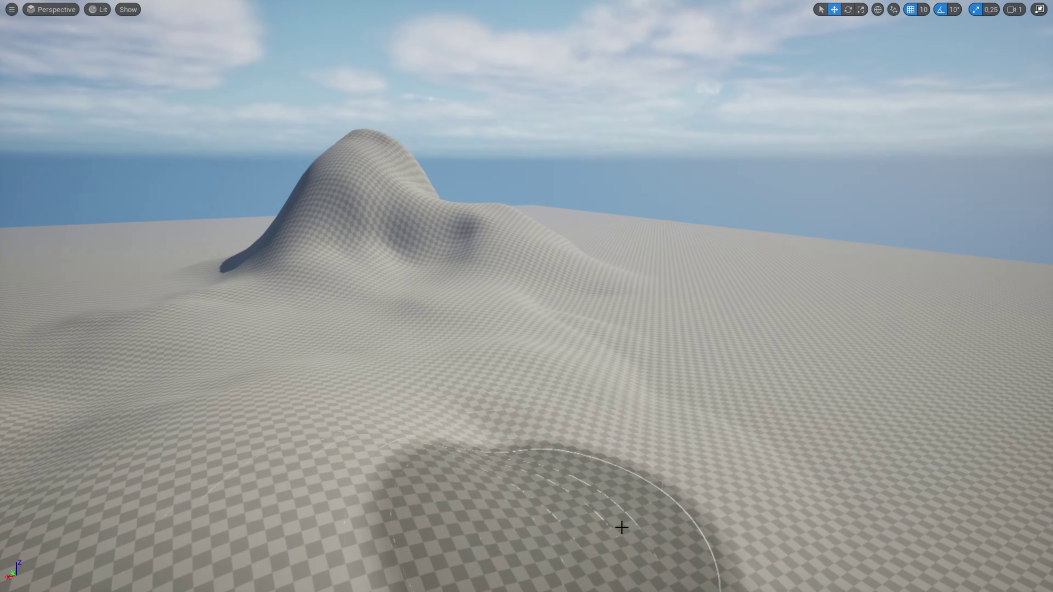
right_click_drag(535, 390, 465, 382)
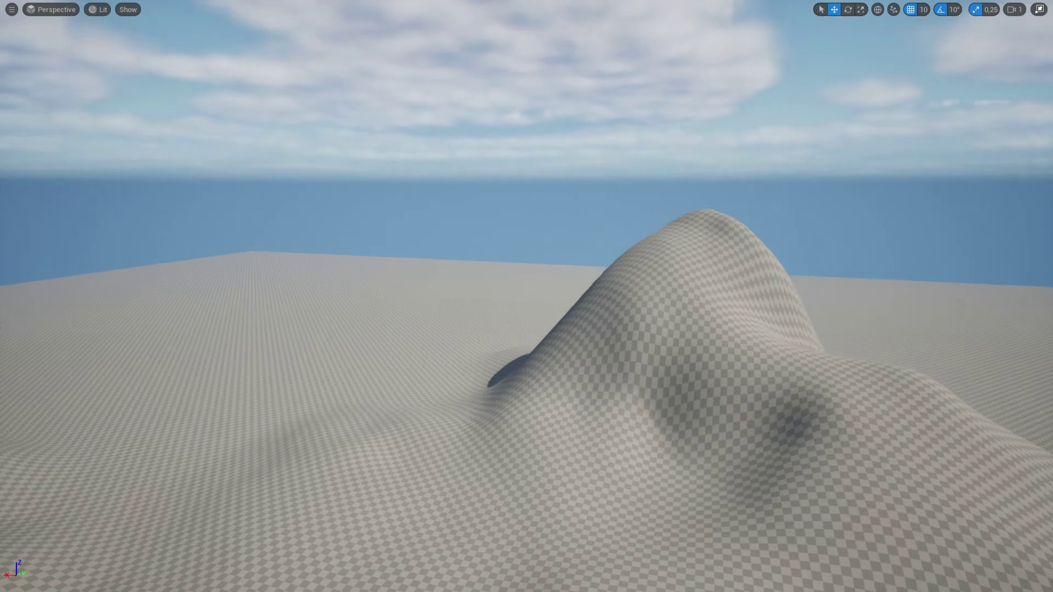
key("F11")
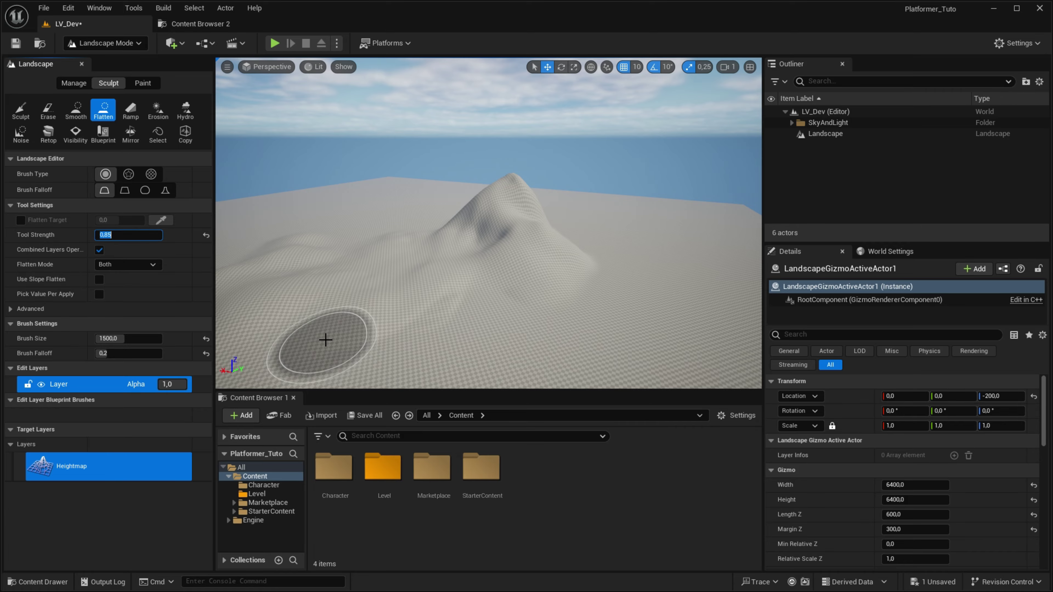
Step: Undo a stray hollow in the hill, then raise two steep flat-topped plateaus beside it
key("F11")
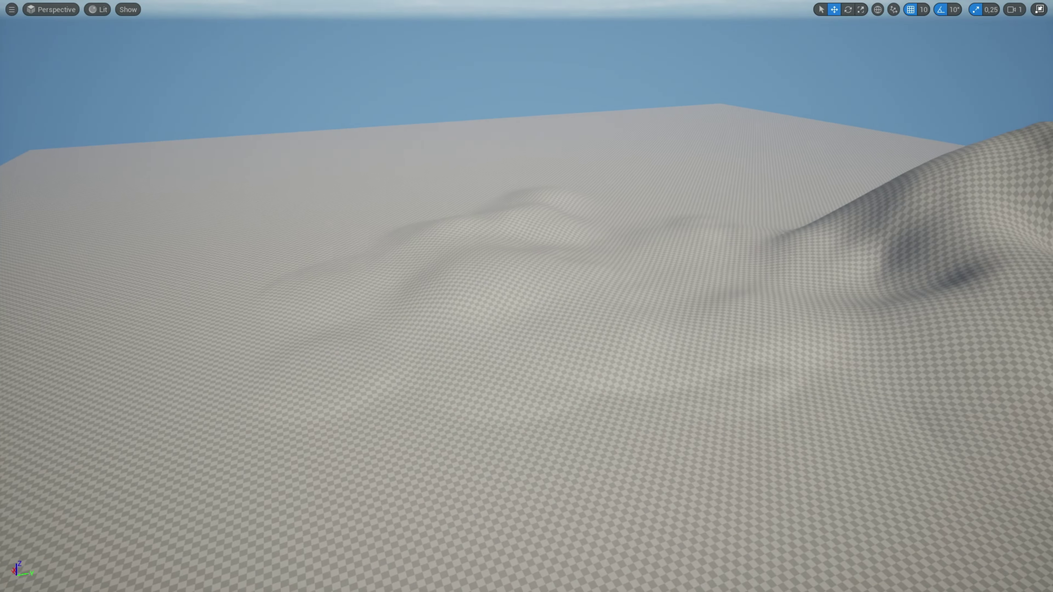
mouse_move(514, 281)
right_mouse_down()
mouse_move(538, 286)
mouse_move(539, 299)
mouse_move(526, 257)
mouse_move(539, 265)
right_mouse_up()
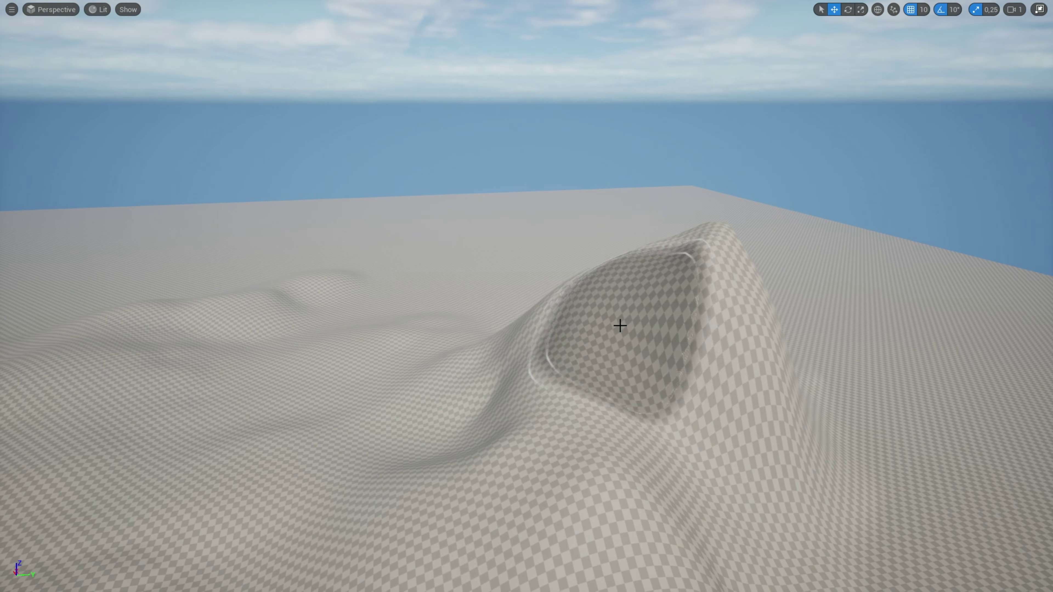
left_click_drag(618, 324, 649, 291)
key("ctrl+z")
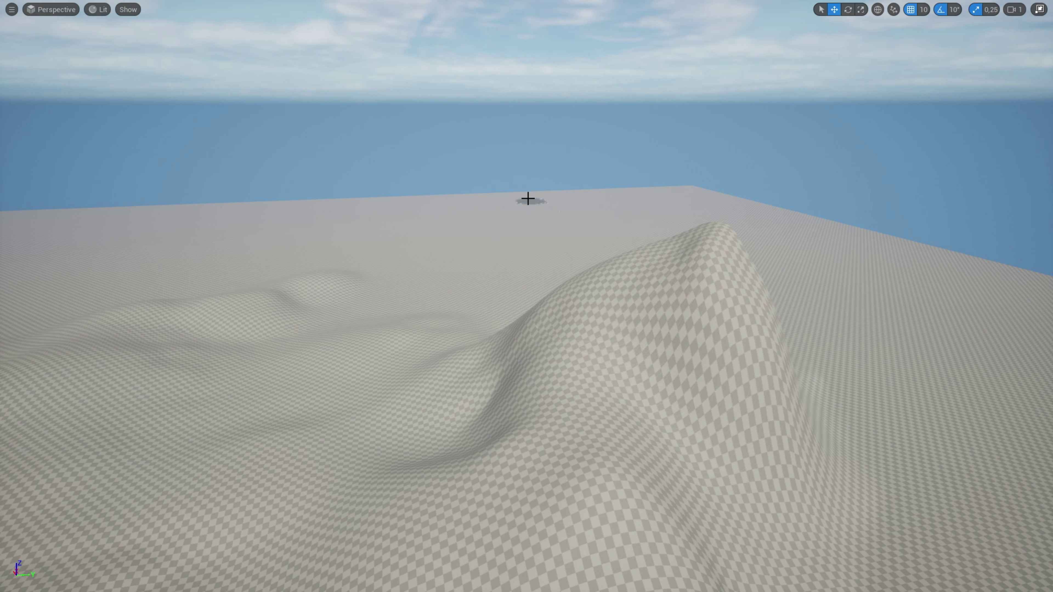
mouse_move(535, 242)
right_mouse_down()
mouse_move(622, 290)
mouse_move(560, 262)
right_mouse_up()
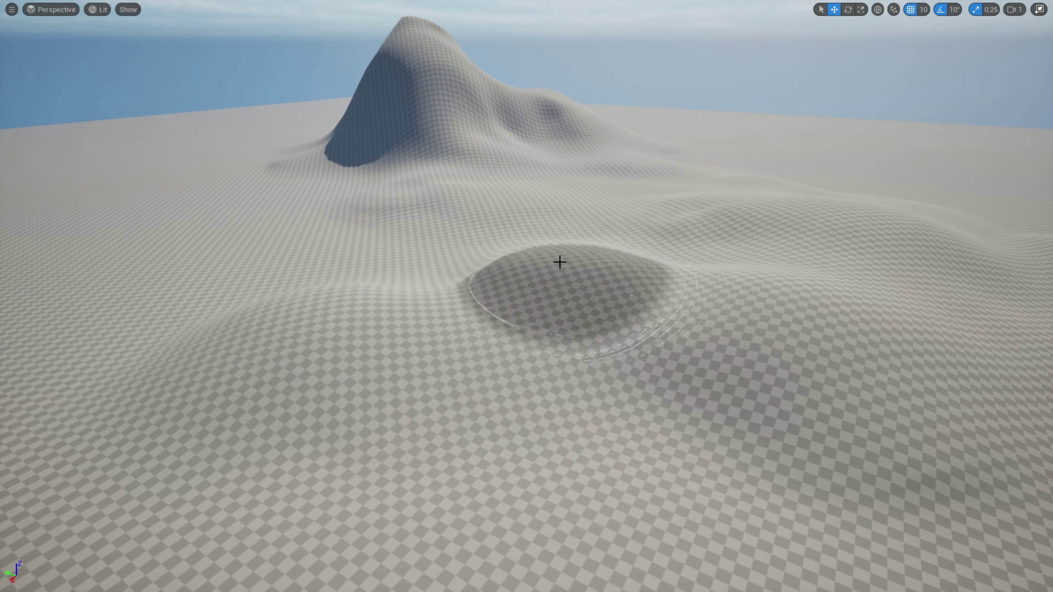
left_click_drag(561, 260, 531, 261)
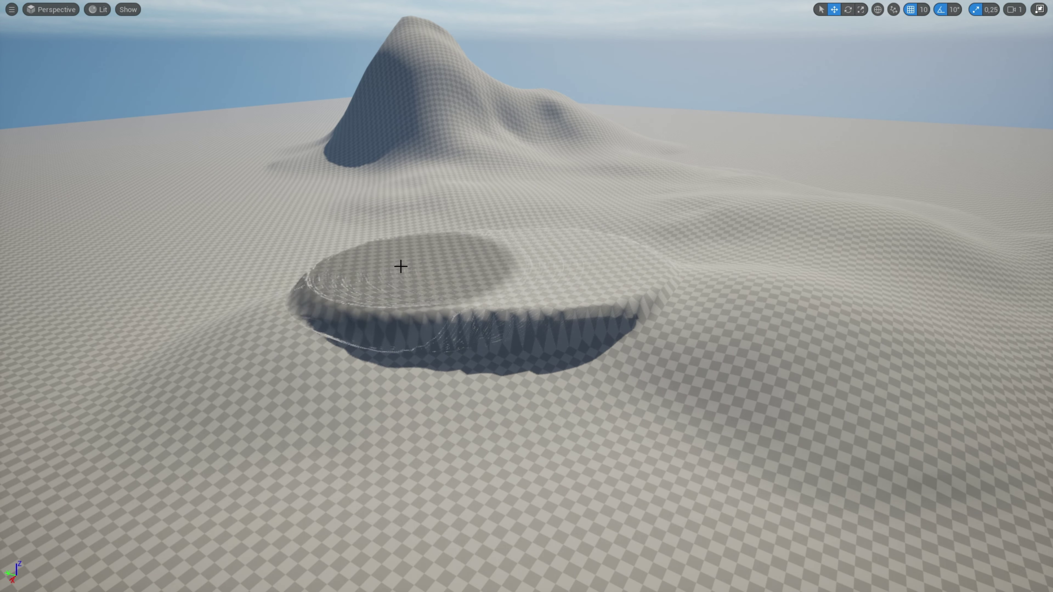
right_click_drag(606, 275, 602, 273)
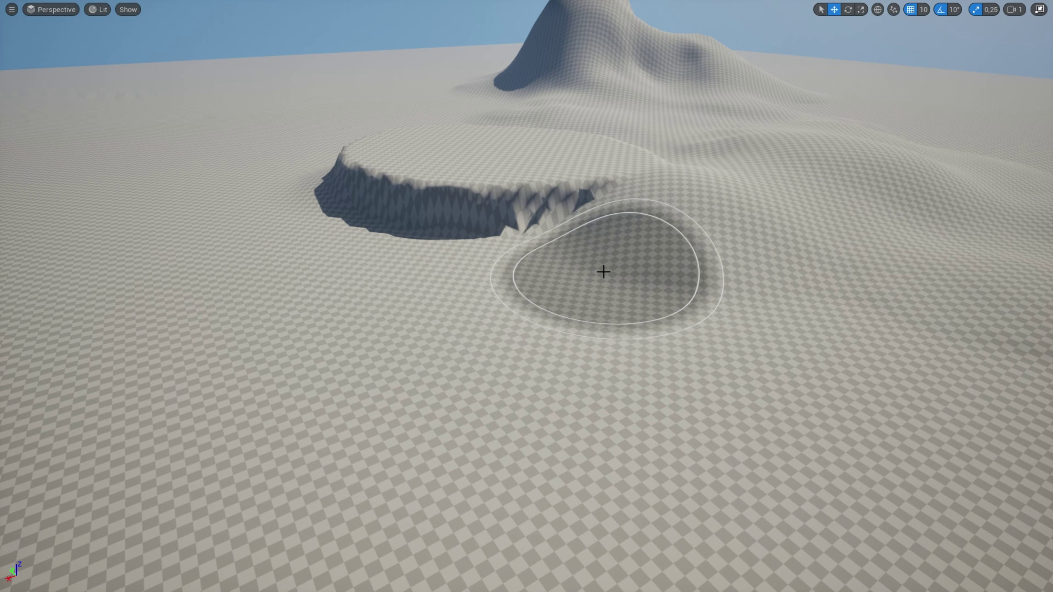
left_click_drag(603, 272, 680, 287)
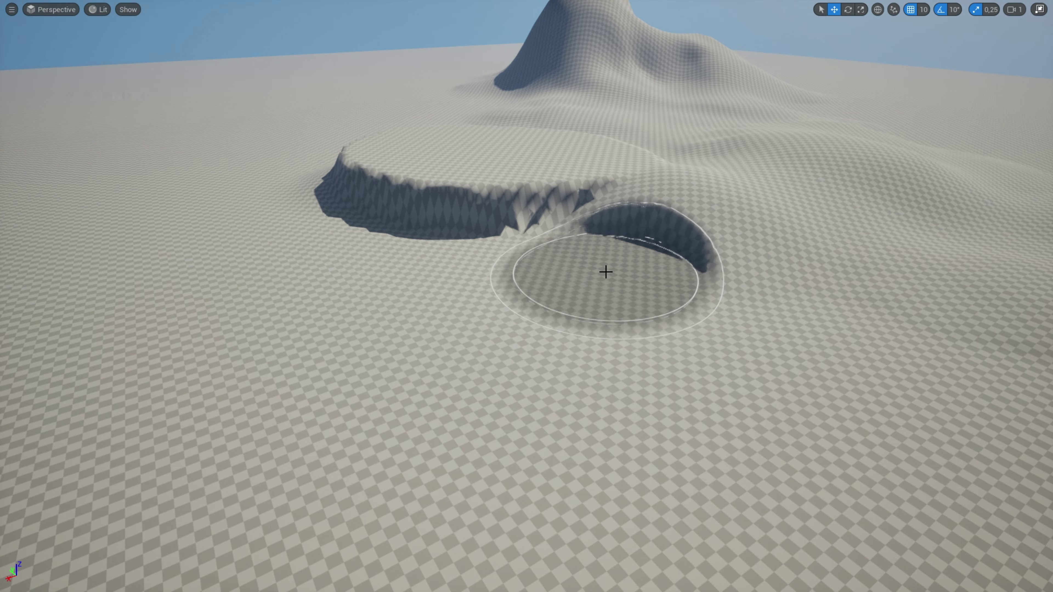
Step: Raise a tall cylindrical central plateau on the hill and inspect the plateaus
mouse_move(585, 341)
right_mouse_down()
mouse_move(580, 348)
mouse_move(684, 346)
right_mouse_up()
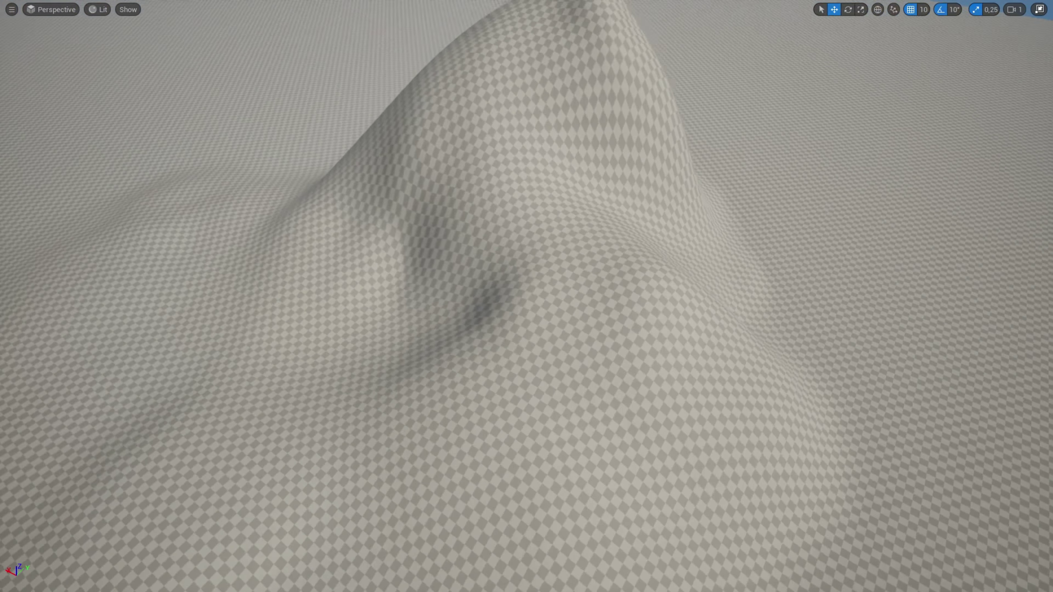
mouse_move(746, 272)
left_mouse_down()
mouse_move(734, 251)
mouse_move(719, 273)
left_mouse_up()
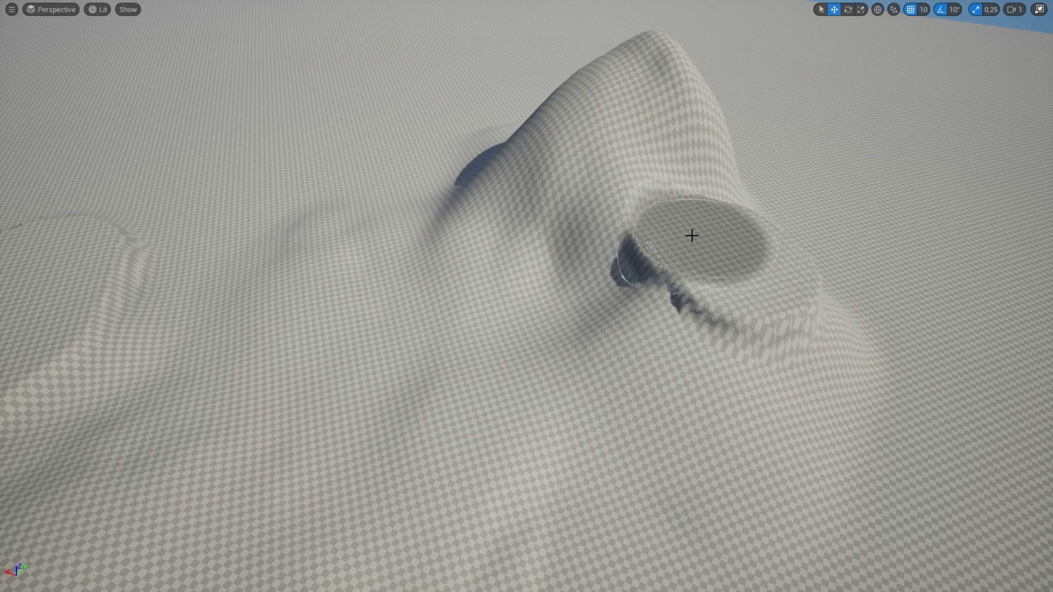
mouse_move(719, 272)
right_mouse_down()
mouse_move(705, 282)
mouse_move(526, 261)
right_mouse_up()
left_click_drag(526, 261, 510, 237)
right_click_drag(510, 238, 501, 210)
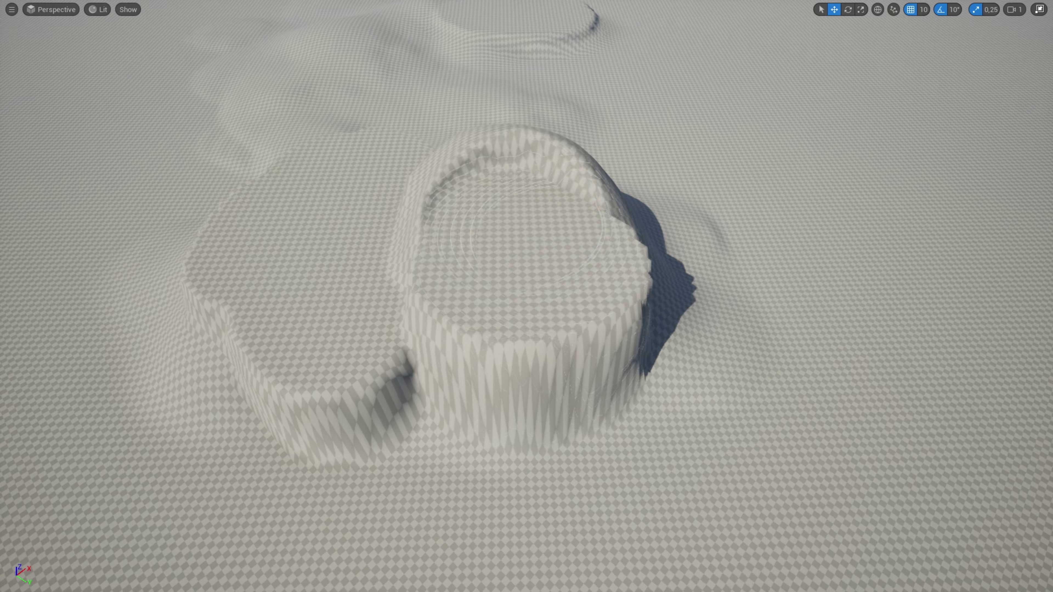
mouse_move(502, 209)
left_mouse_down()
mouse_move(516, 227)
mouse_move(472, 313)
left_mouse_up()
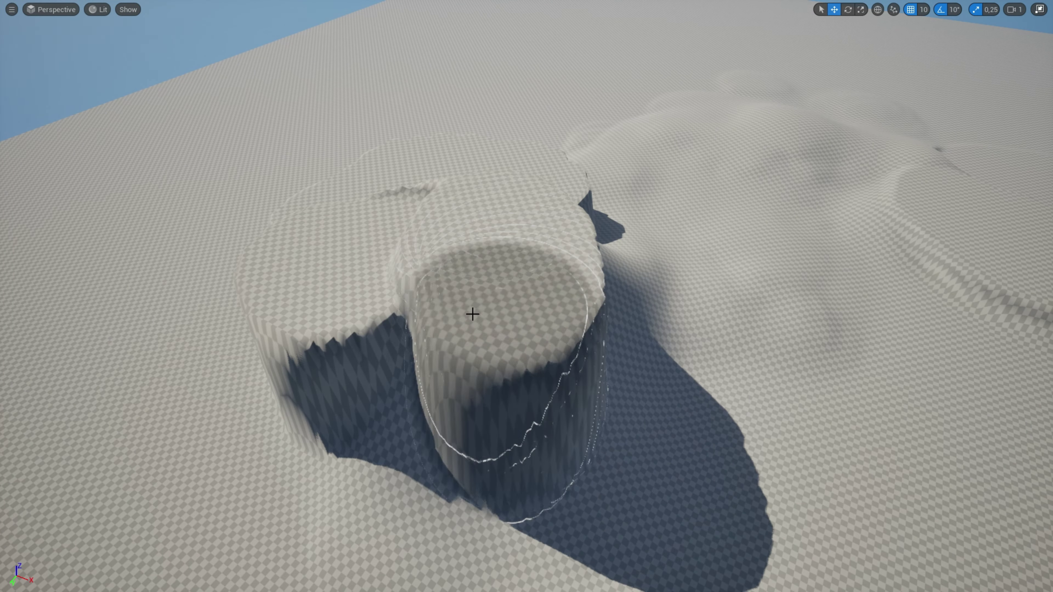
mouse_move(472, 313)
right_mouse_down()
mouse_move(456, 290)
mouse_move(598, 221)
right_mouse_up()
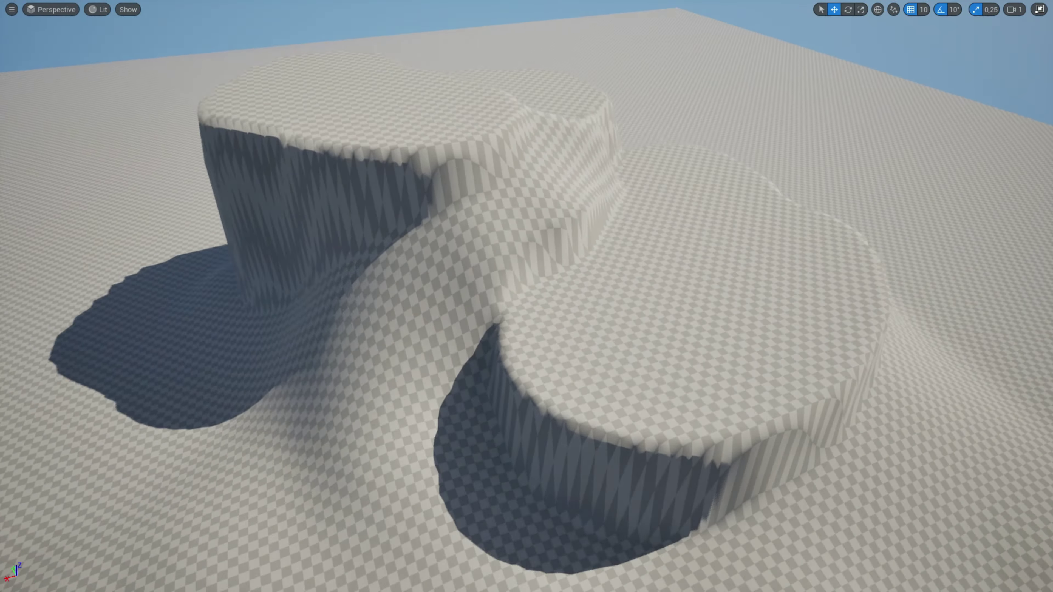
right_click_drag(530, 164, 497, 207)
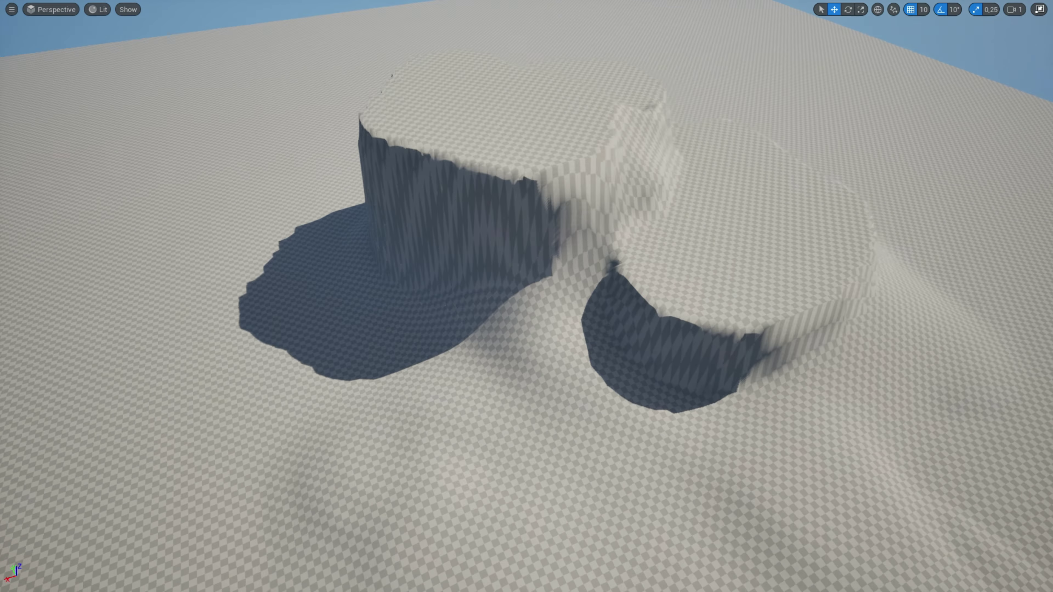
key("F11")
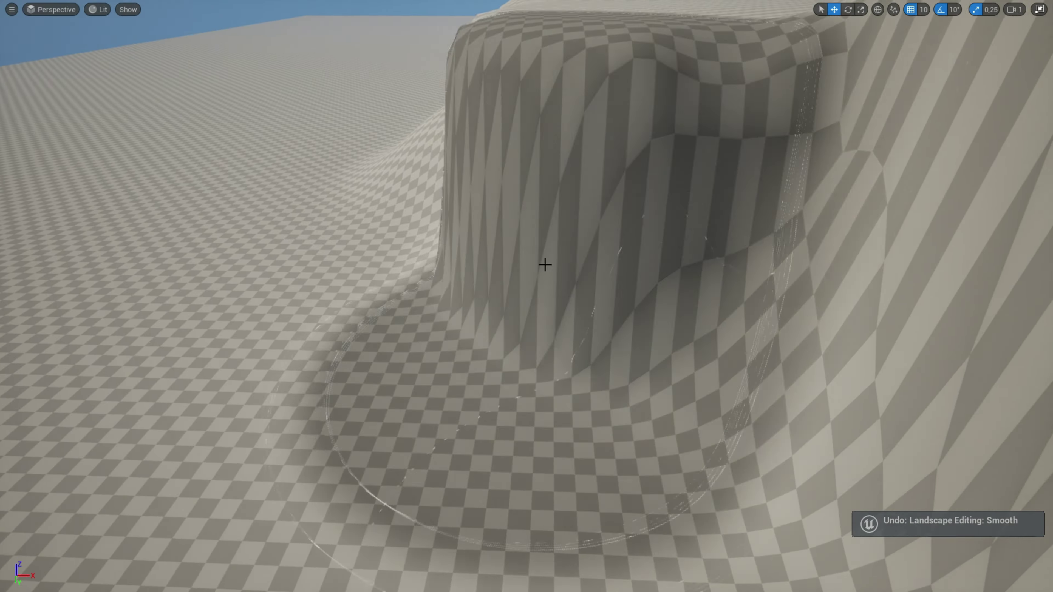
Step: Zoom out and pull back to view the whole landscape with smoothed plateau edges
scroll(545, 265, "down", 5)
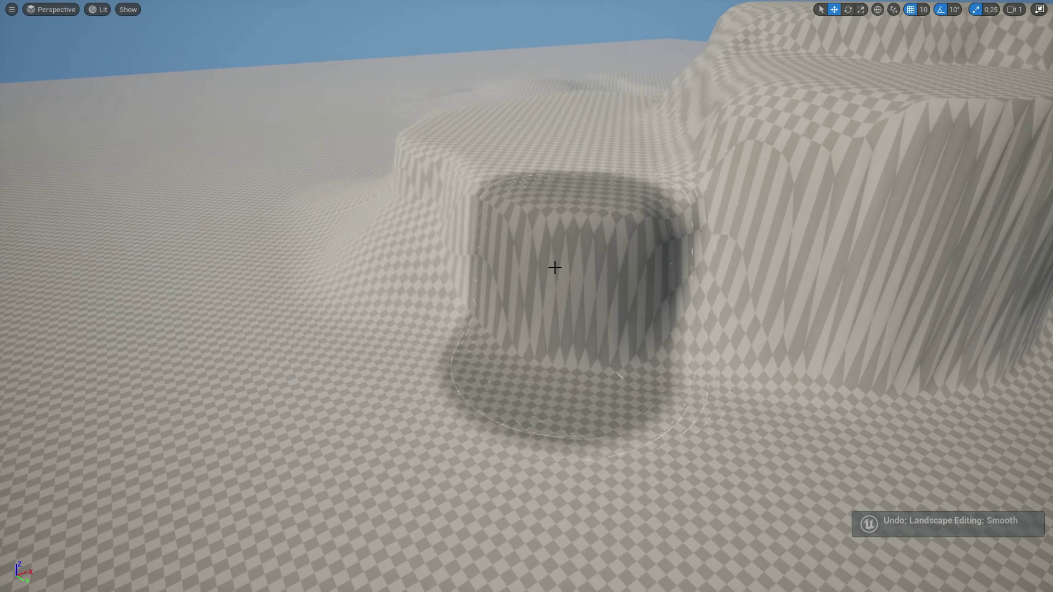
right_click_drag(597, 291, 639, 360)
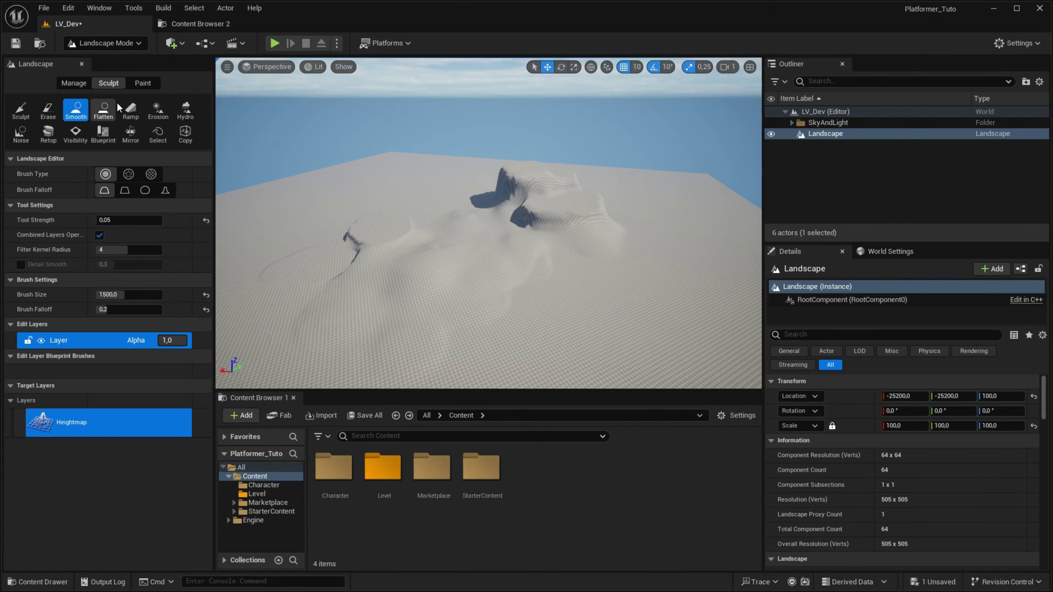
Step: Select the Ramp tool and frame both cliffs and the ramp's two end markers
left_click(103, 113)
left_click(138, 113)
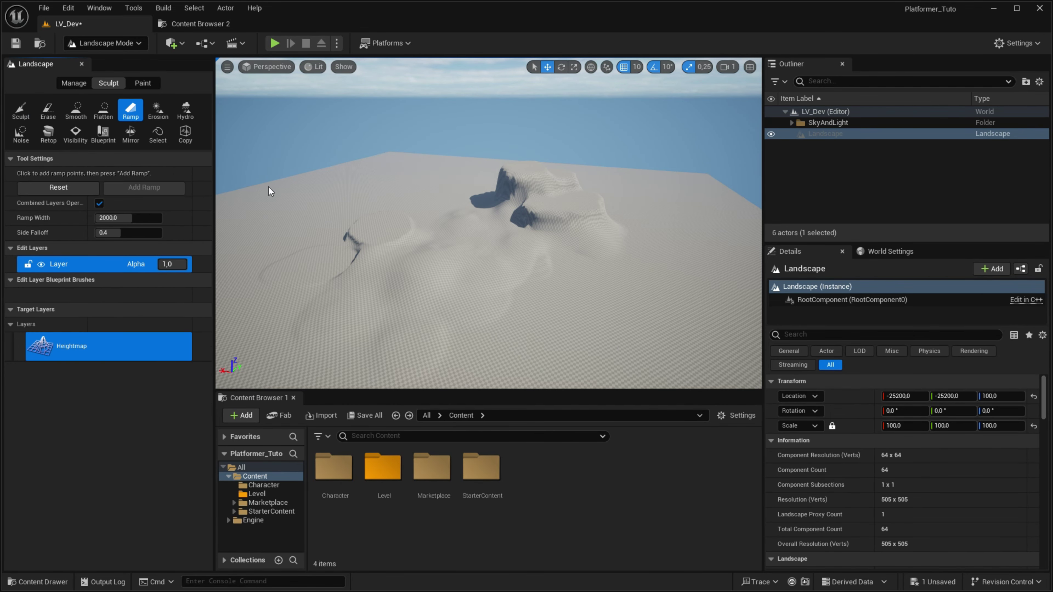
key("F11")
right_click_drag(366, 353, 366, 353)
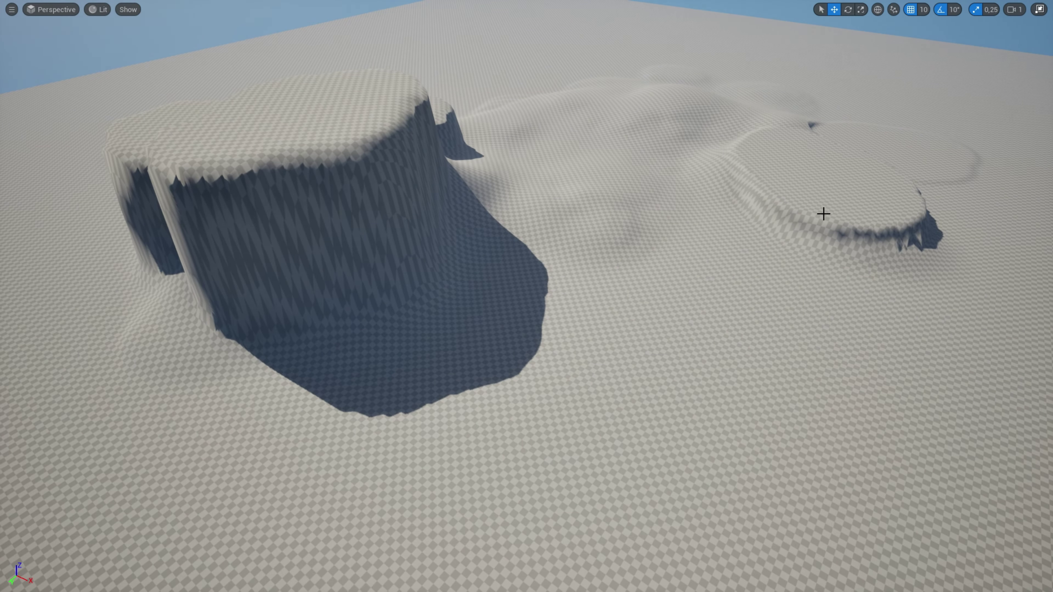
mouse_move(714, 276)
right_mouse_down()
mouse_move(640, 233)
mouse_move(734, 375)
right_mouse_up()
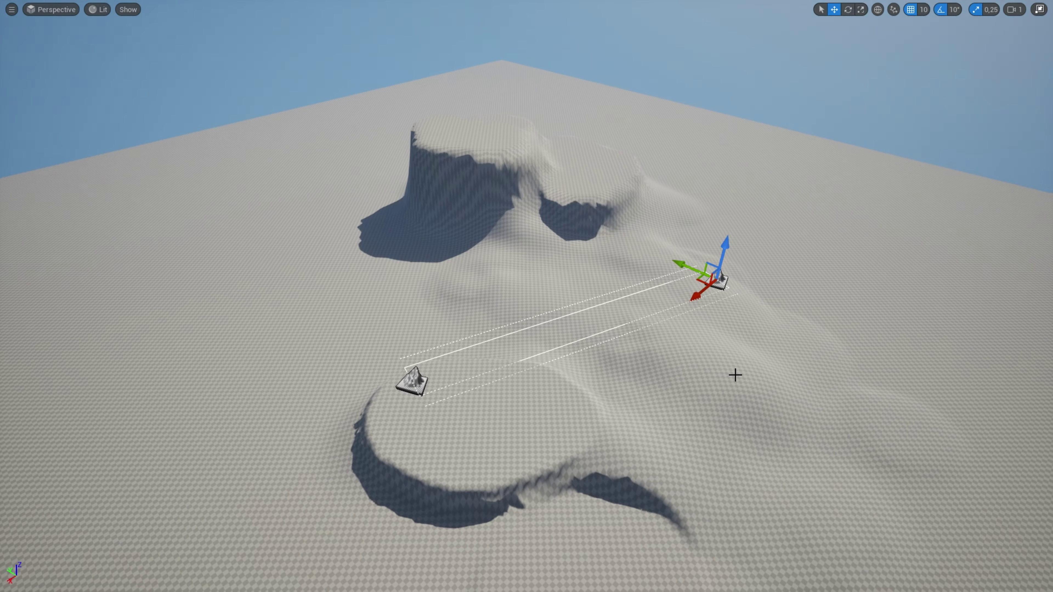
scroll(570, 195, "down", 10)
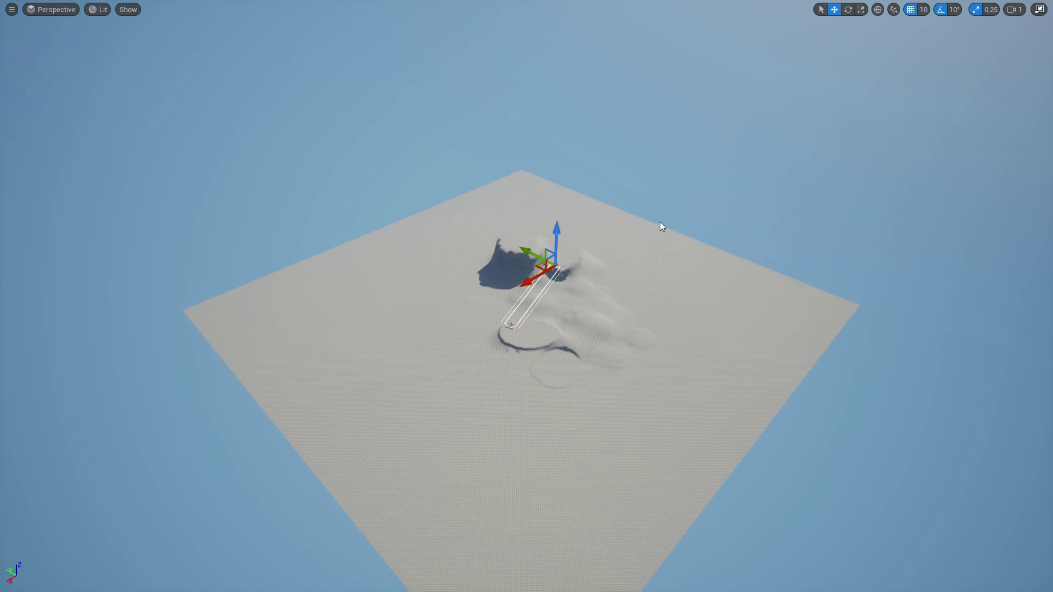
right_click_drag(665, 307, 665, 307)
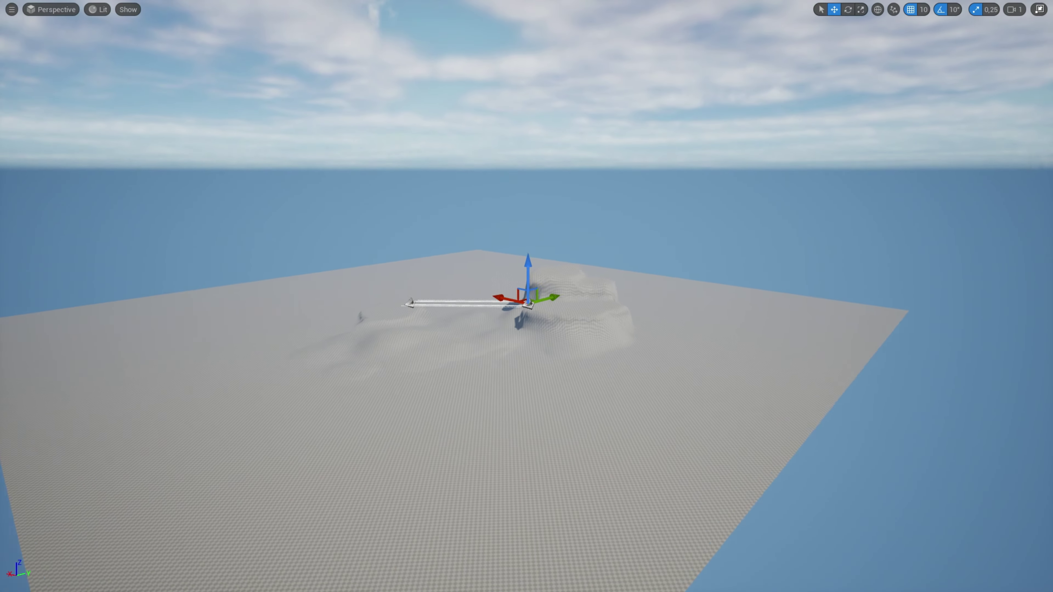
right_click_drag(511, 351, 511, 351)
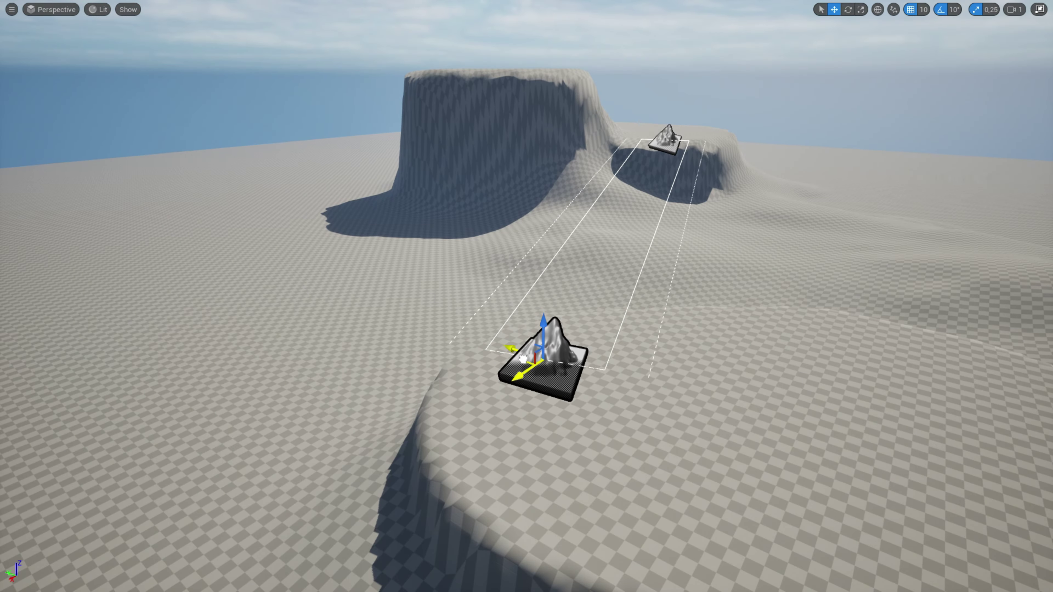
key("F11")
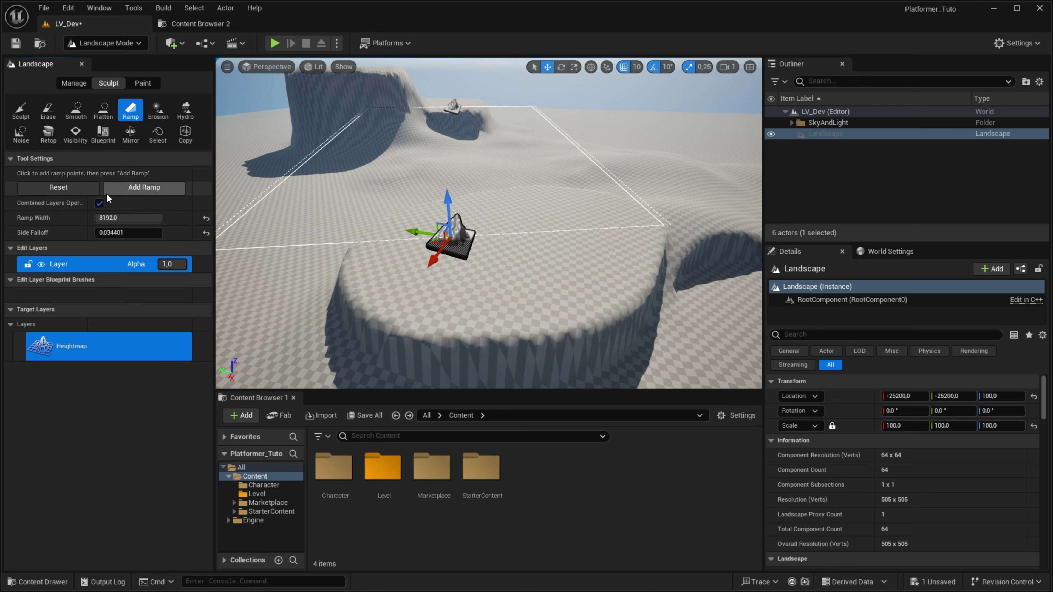
Step: Test adding the wide ramp twice, undoing each result to restore the hills
left_click(148, 187)
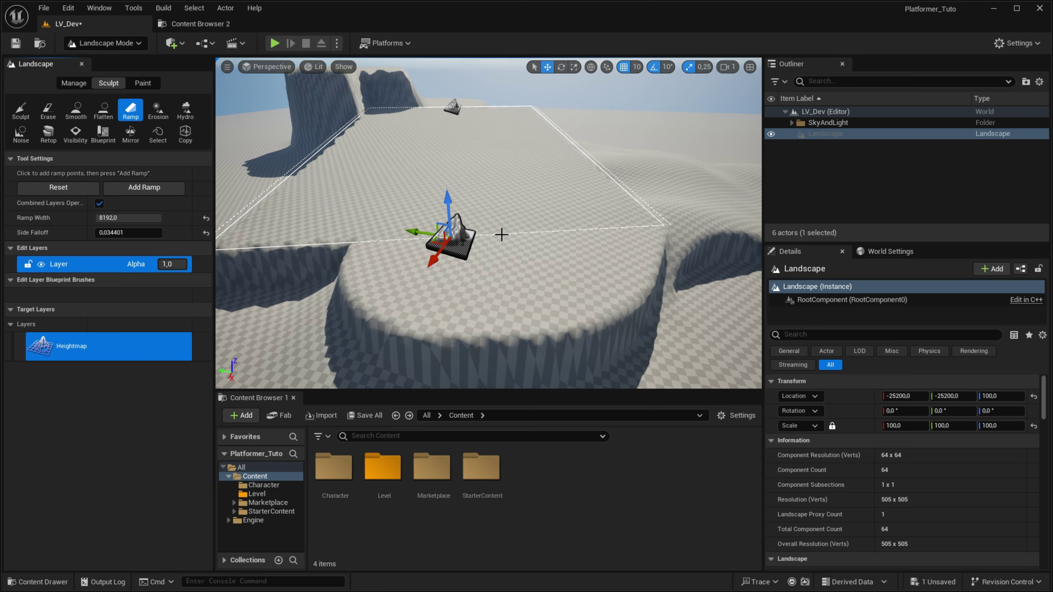
right_click_drag(501, 235, 559, 247)
key("ctrl+z")
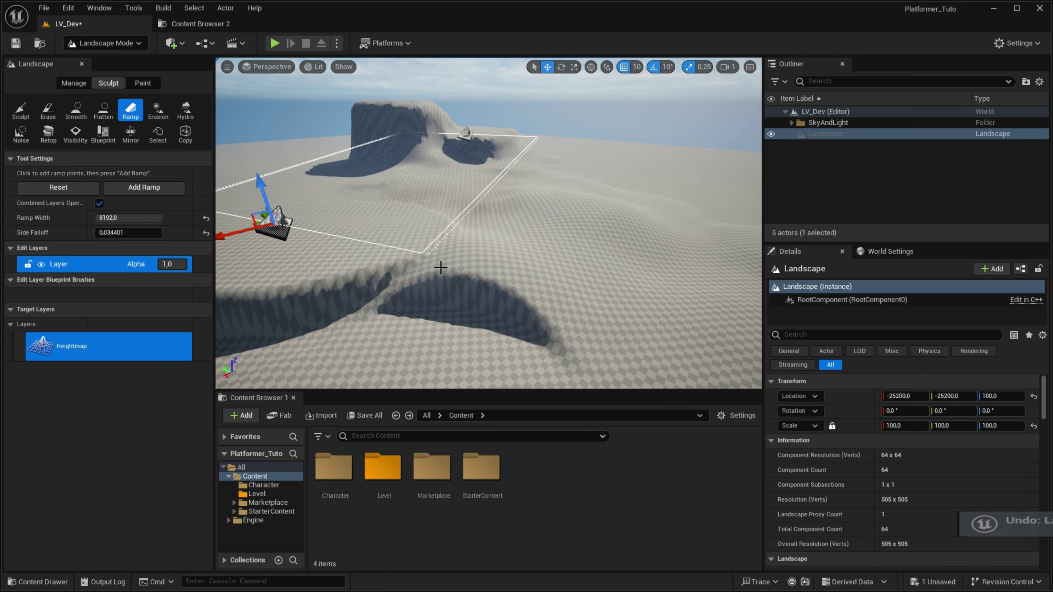
right_click_drag(440, 268, 442, 270)
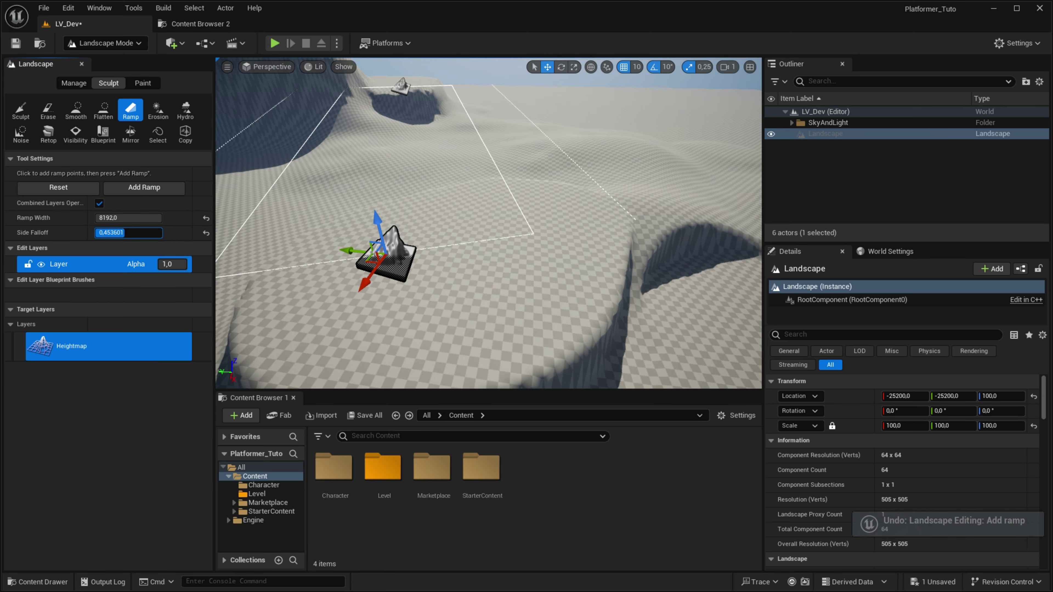
left_click(132, 184)
right_click_drag(476, 224, 477, 232)
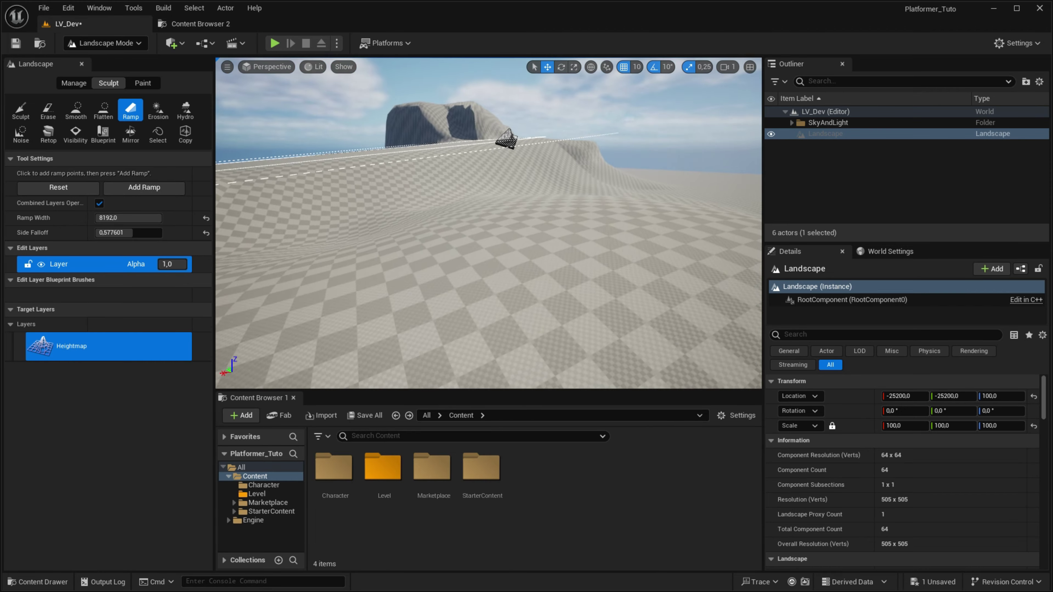
key("ctrl+z")
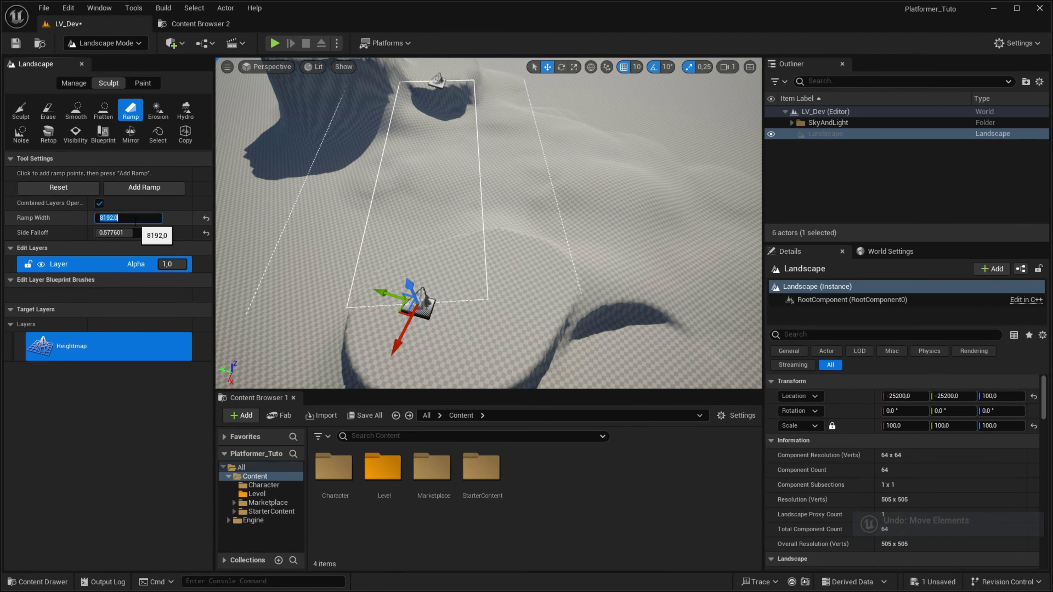
type("750")
Step: Set side falloff to 0,5, add the 1500-wide ramp, and view it along its length
left_click(143, 233)
type("1500")
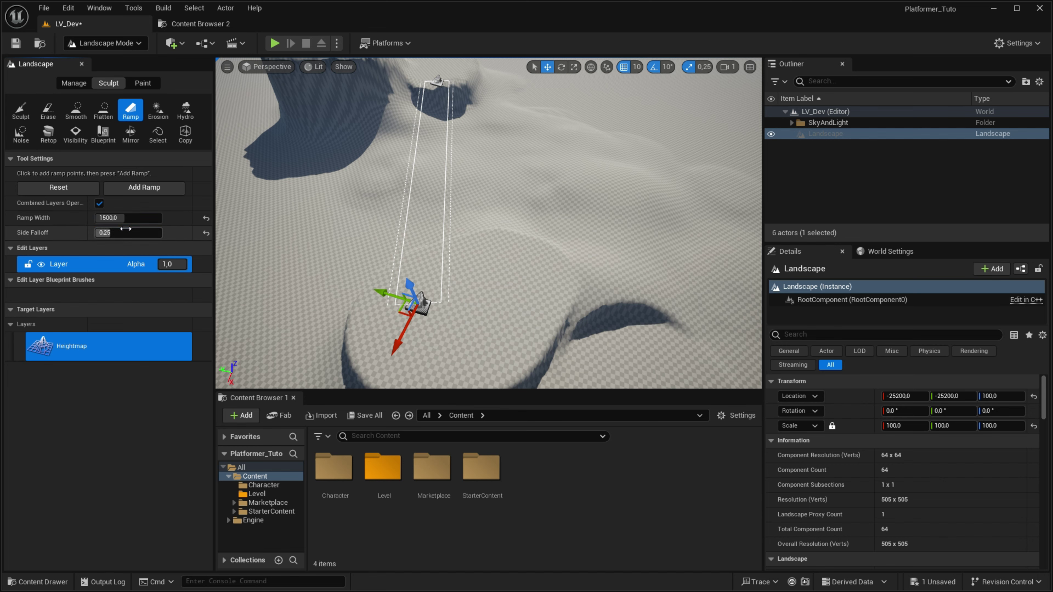
left_click(173, 186)
mouse_move(373, 207)
right_mouse_down()
mouse_move(489, 224)
mouse_move(478, 290)
right_mouse_up()
right_click_drag(579, 175, 465, 149)
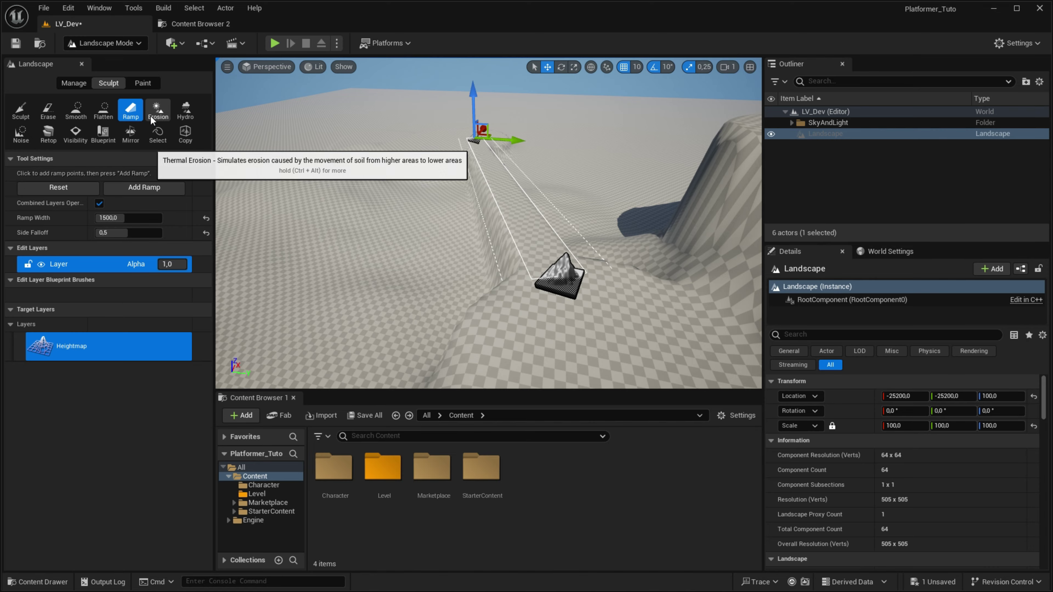
Step: Select the thermal Erosion tool and frame the mesa and ring full screen
left_click(157, 110)
right_click_drag(296, 143, 476, 157)
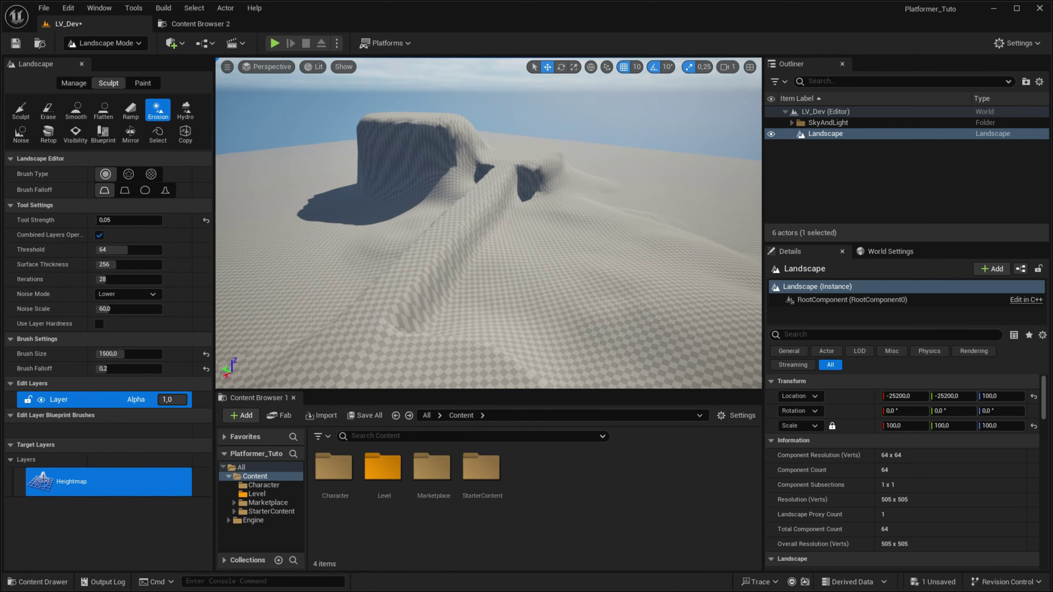
key("F11")
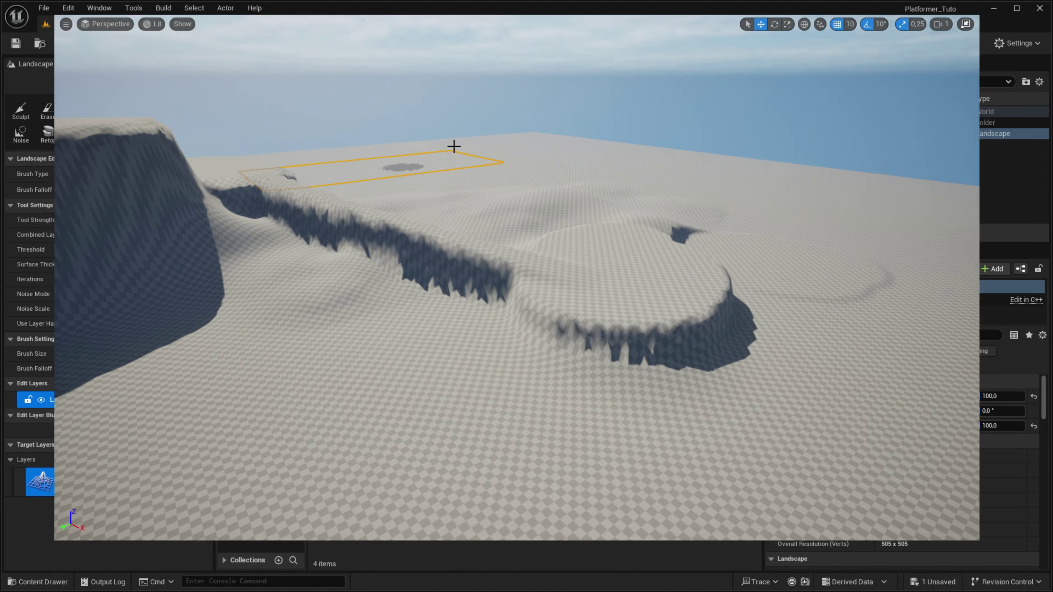
right_click_drag(611, 264, 595, 269)
key("F11")
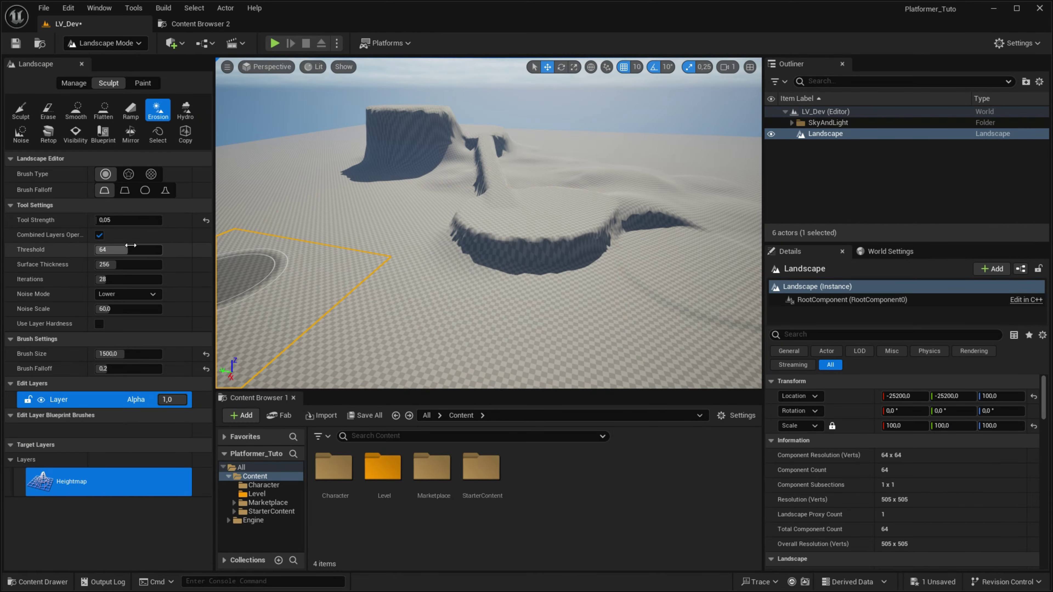
key("F11")
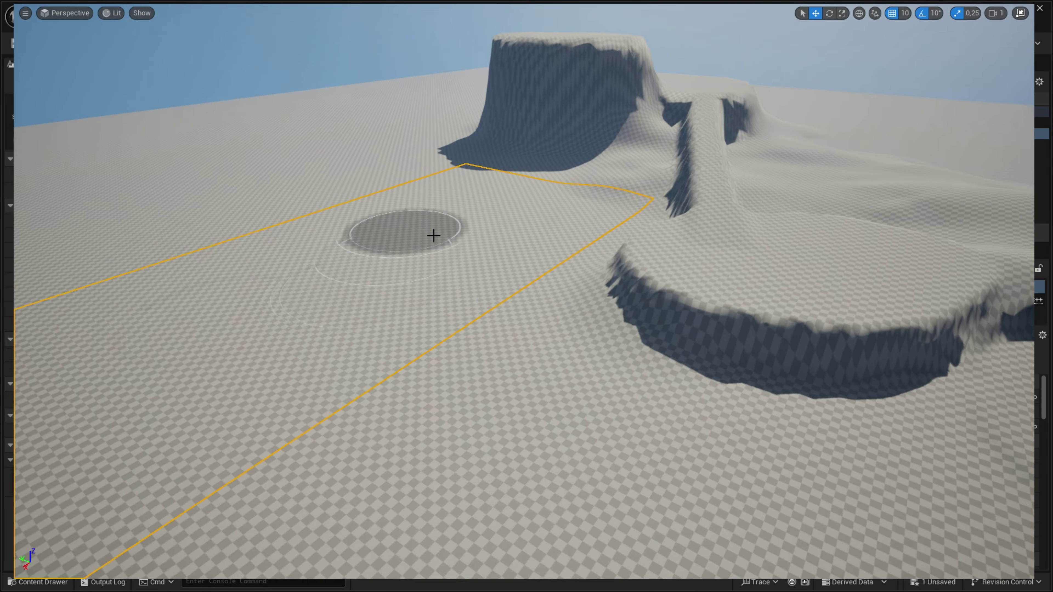
right_click_drag(433, 235, 665, 475)
Step: Erode the terrain along the ring's edge and the plateau's front cliff face
left_click_drag(447, 283, 555, 385)
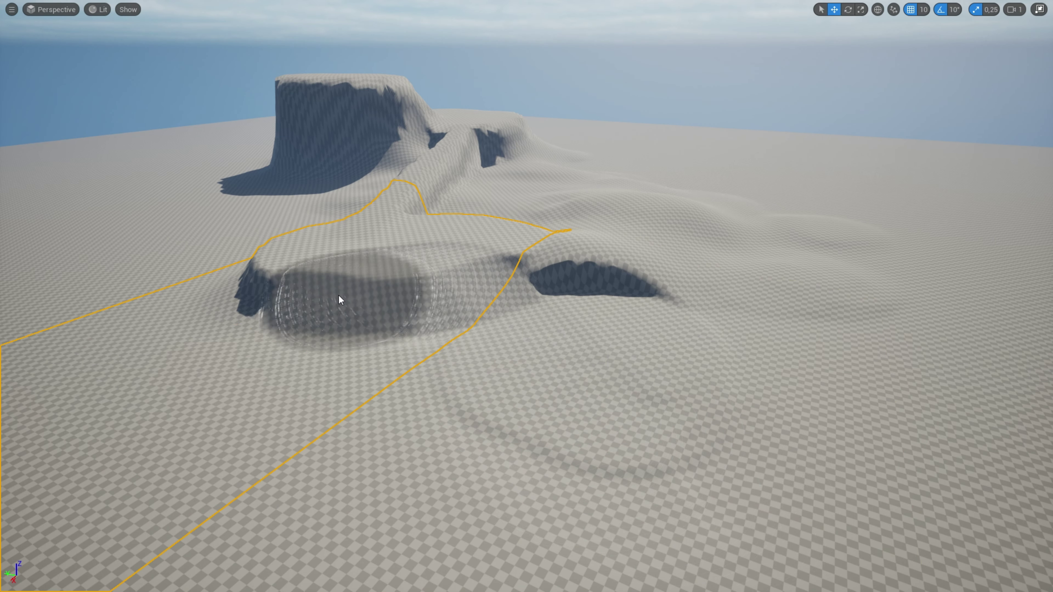
right_click_drag(552, 380, 505, 371)
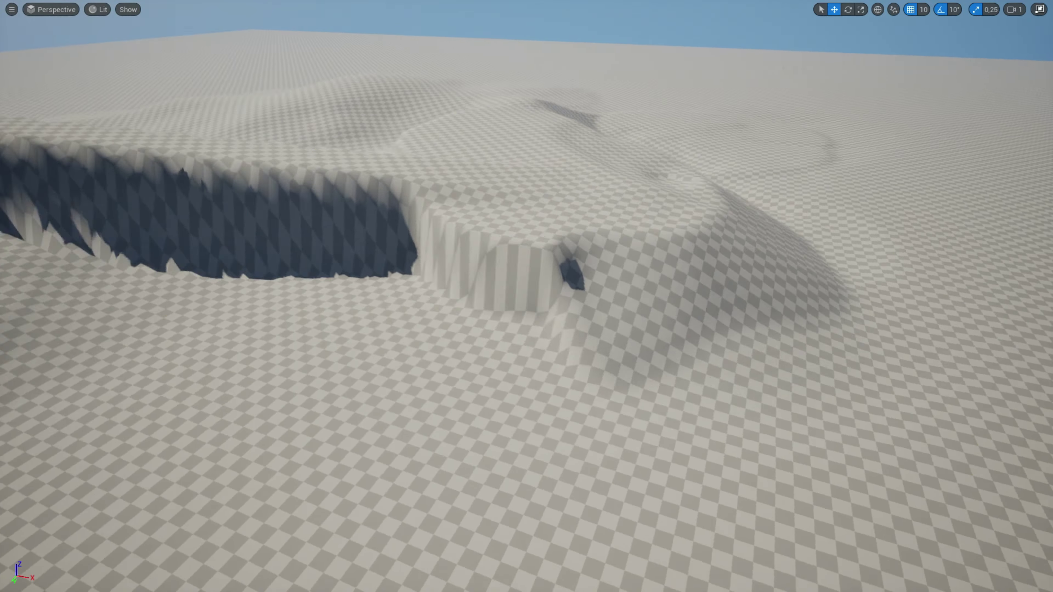
mouse_move(505, 371)
right_mouse_down()
mouse_move(589, 296)
mouse_move(456, 299)
right_mouse_up()
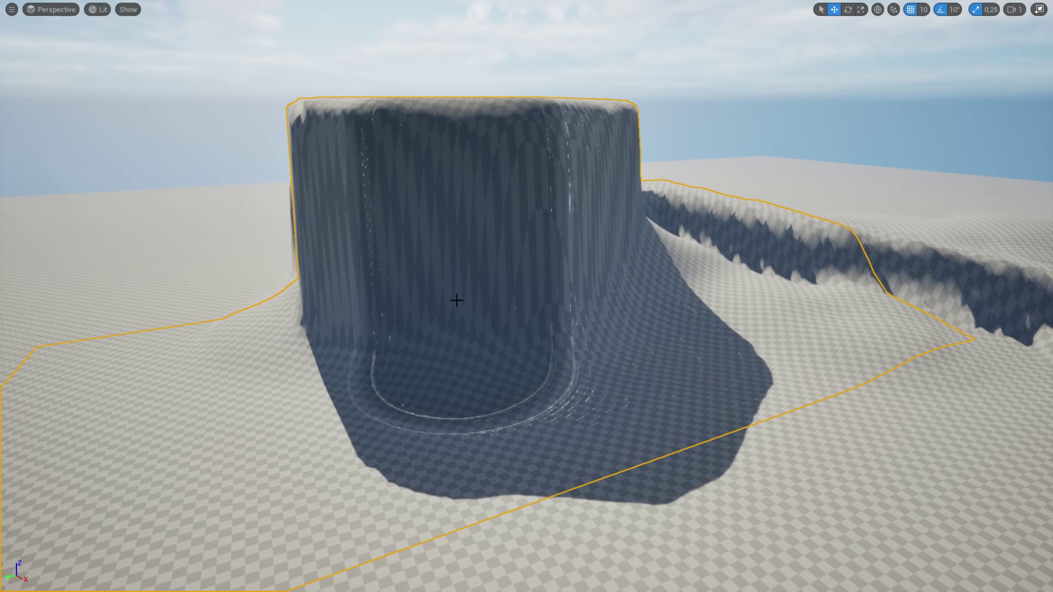
left_click_drag(456, 299, 494, 244)
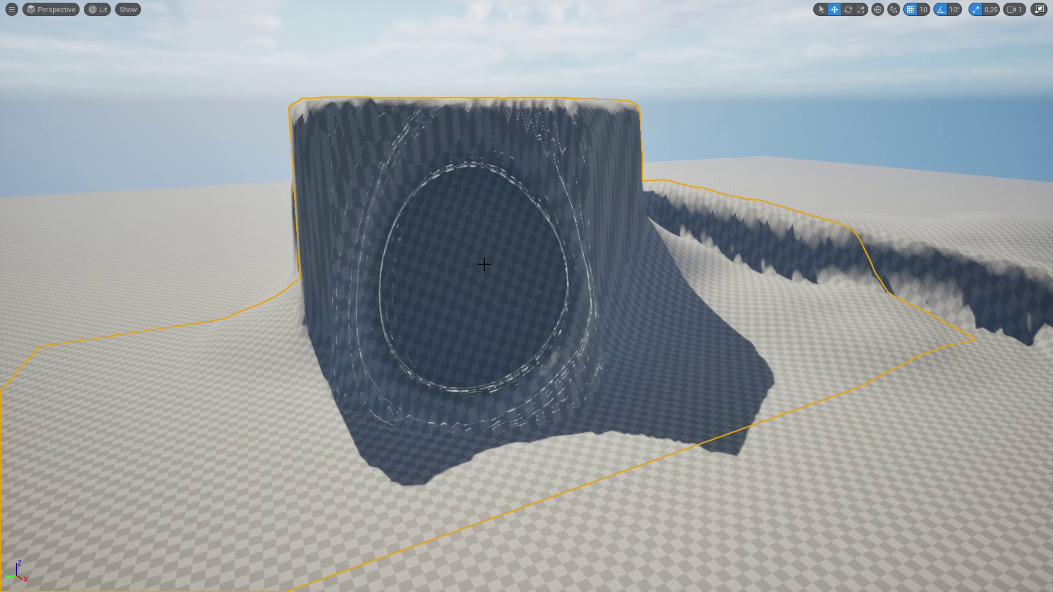
mouse_move(495, 244)
right_mouse_down()
mouse_move(518, 249)
mouse_move(382, 317)
right_mouse_up()
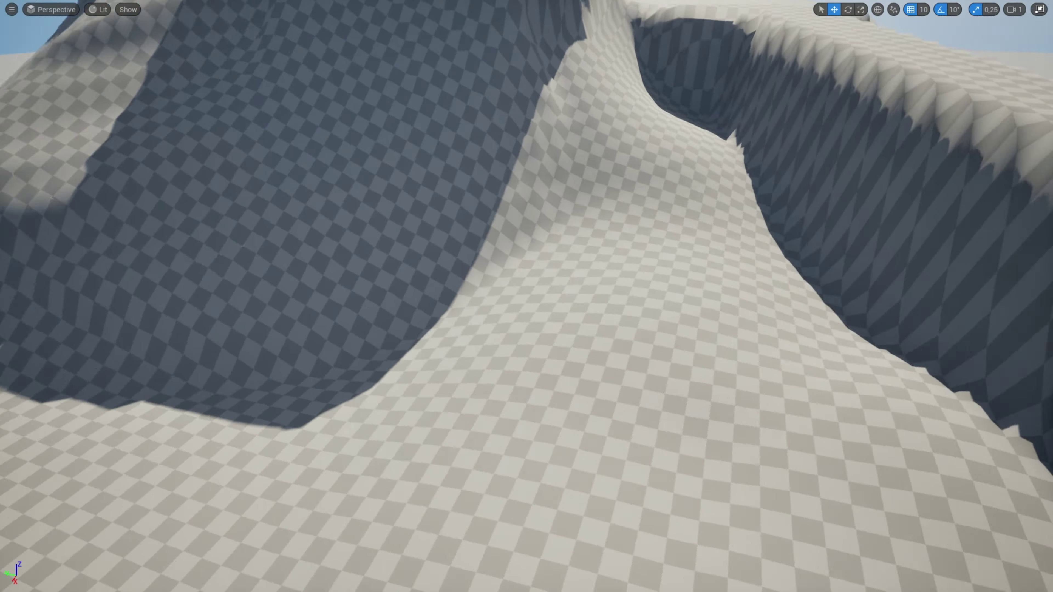
key("F11")
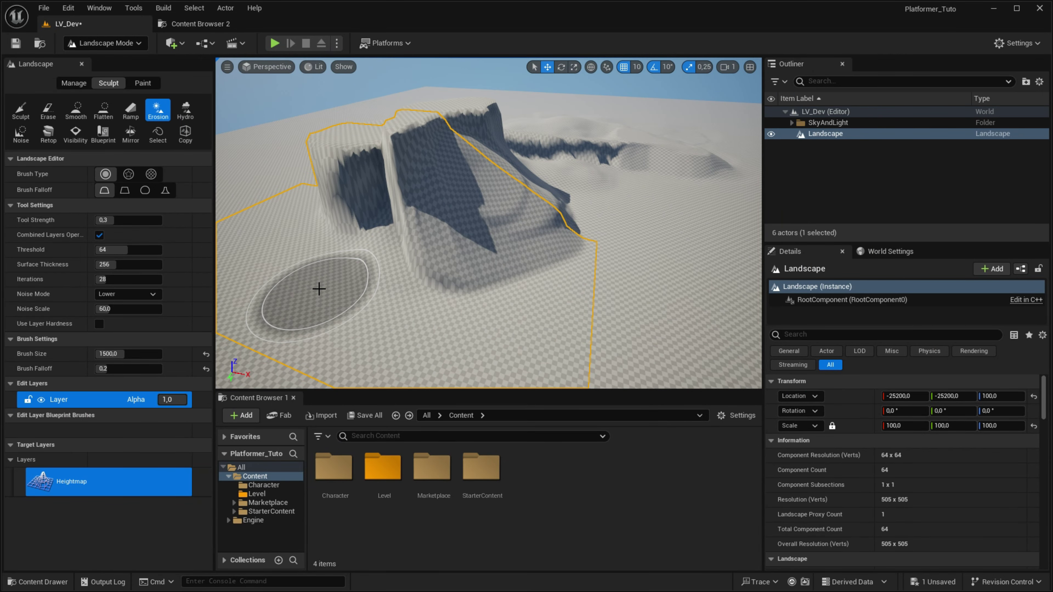
Step: Fly close to inspect the eroded cliff from several angles
key("F11")
right_click_drag(528, 211, 538, 216)
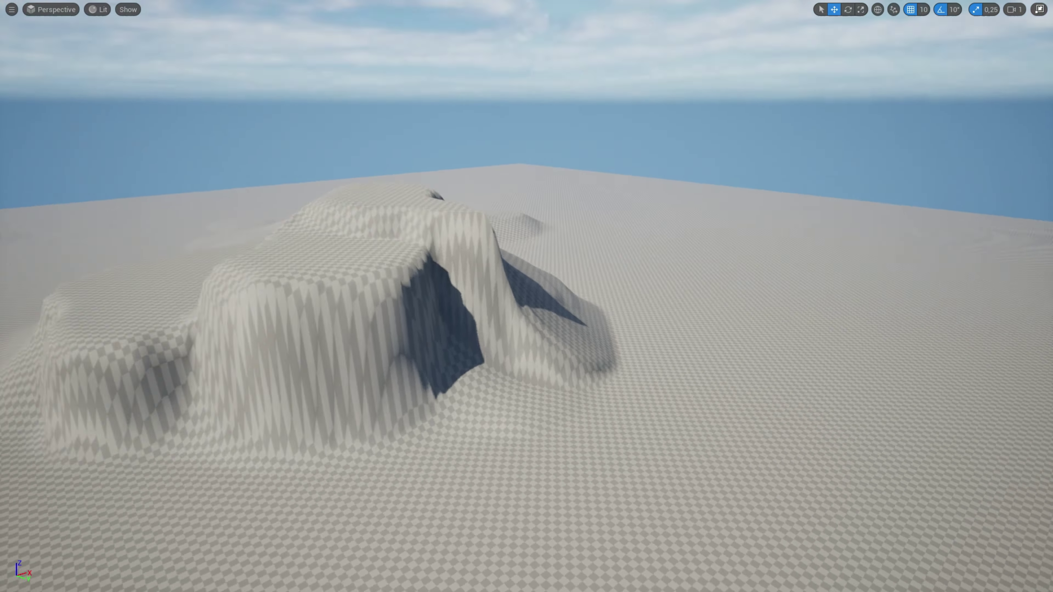
right_click_drag(292, 220, 292, 220)
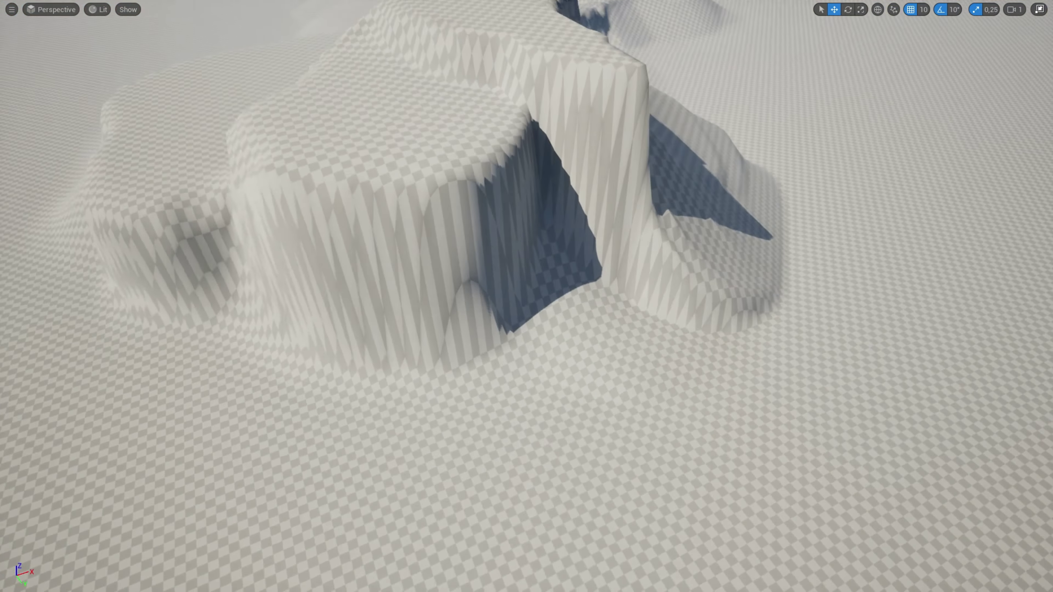
key("F11")
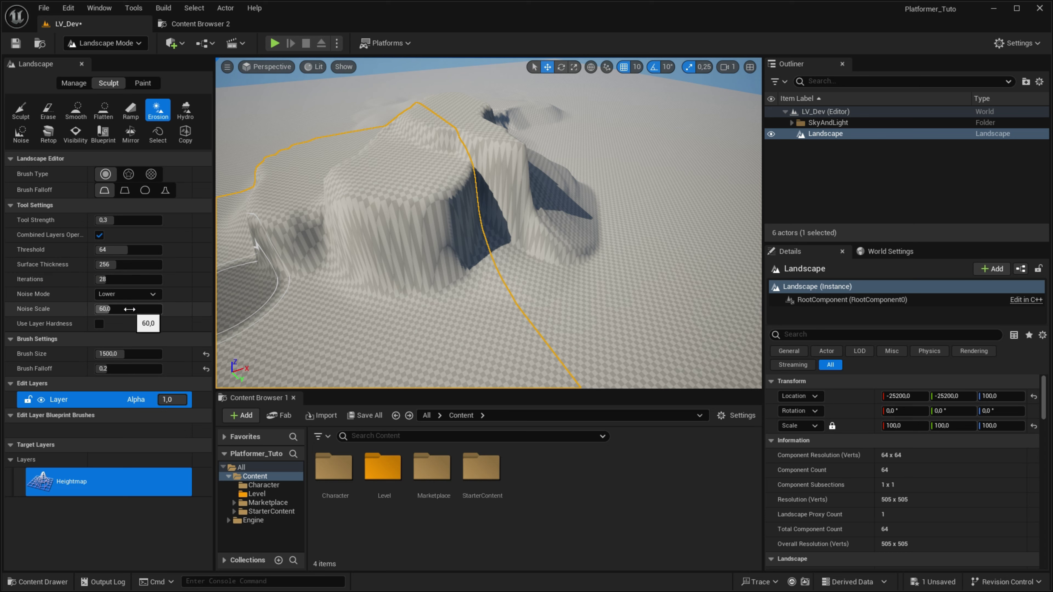
right_click_drag(548, 287, 547, 287)
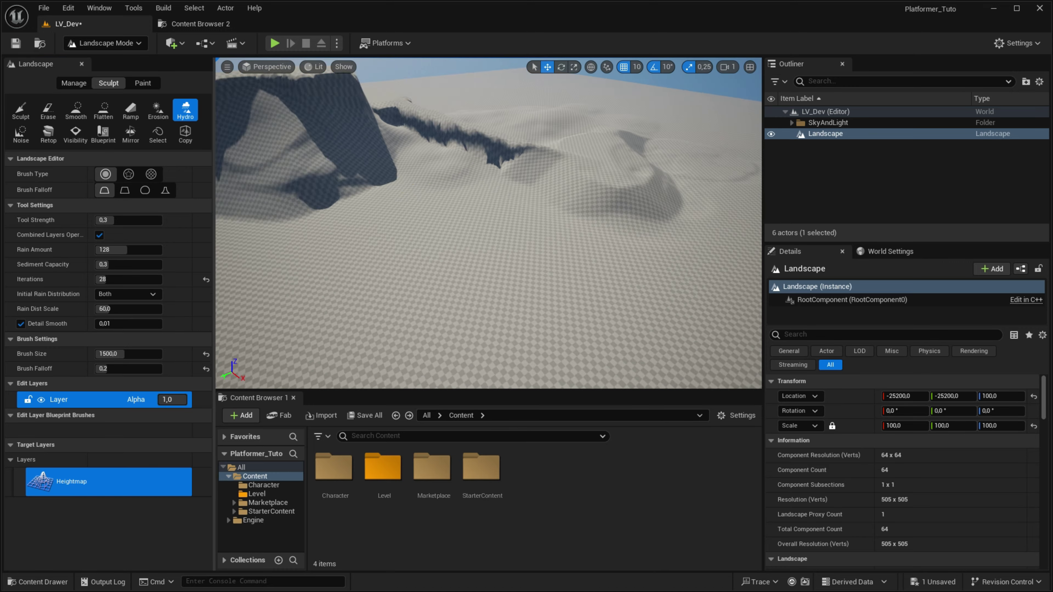
Step: Undo the hydraulic erosion on the mesa and repaint it down the mesa's flank
key("F11")
mouse_move(521, 267)
right_mouse_down()
mouse_move(575, 442)
mouse_move(465, 254)
right_mouse_up()
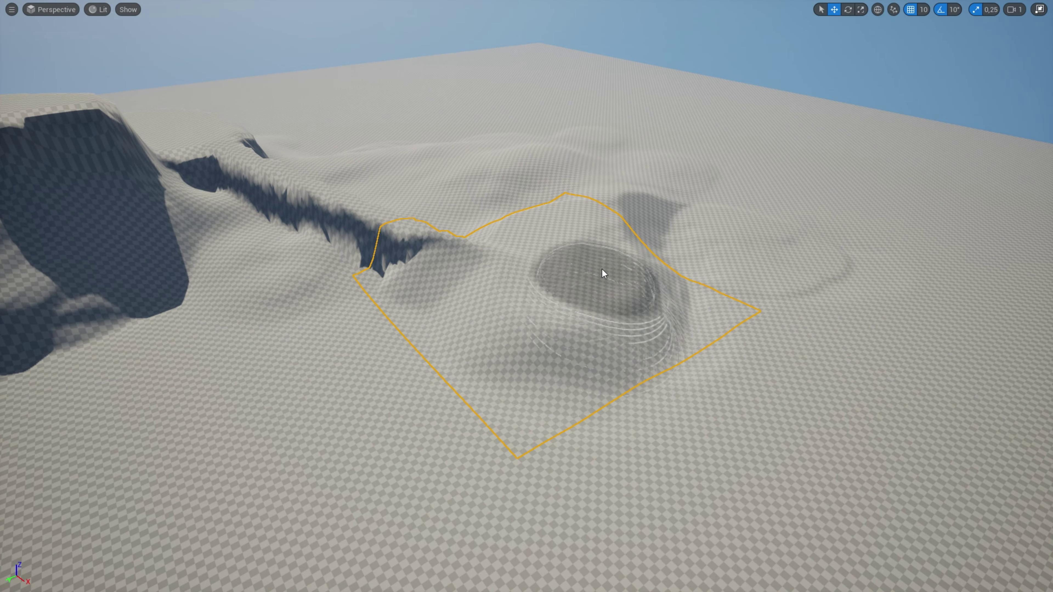
right_click_drag(601, 398, 651, 349)
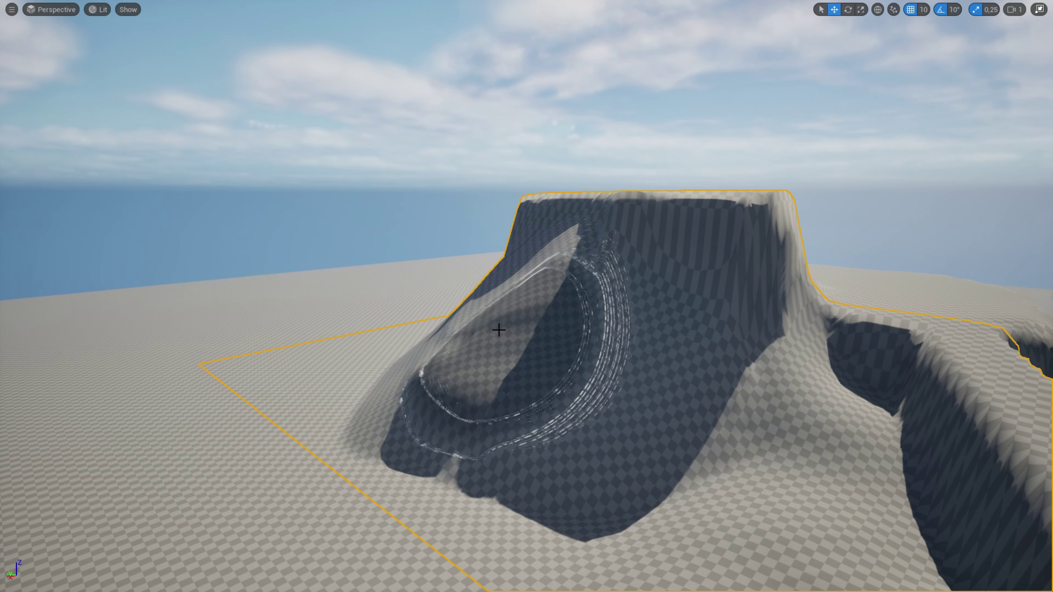
right_click_drag(460, 386, 426, 361)
key("ctrl+z")
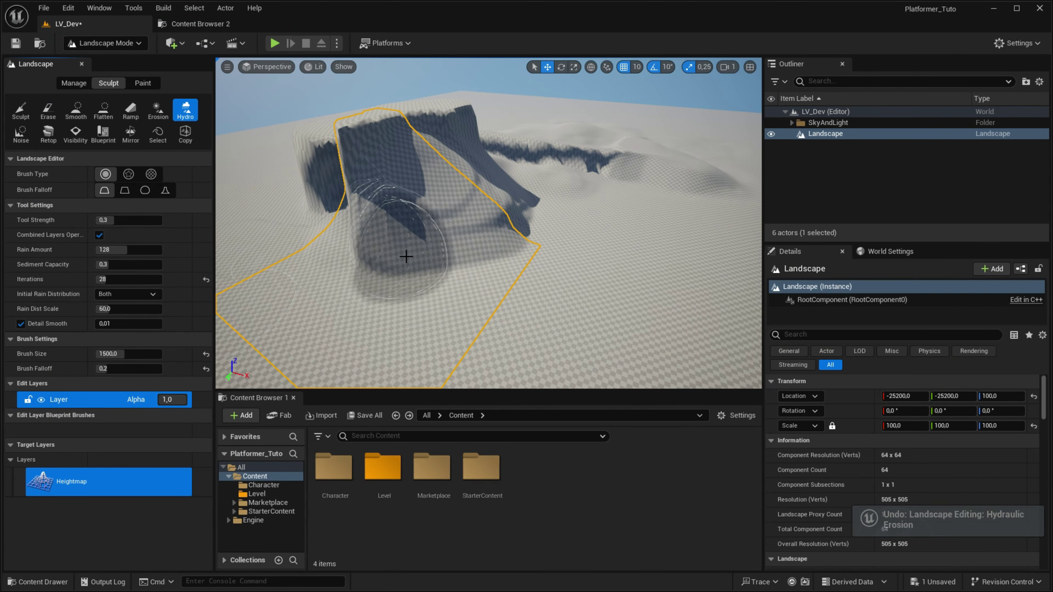
left_click(405, 257)
Step: Circle the eroded mesa in full-screen view to inspect the weathered cliffs
key("F11")
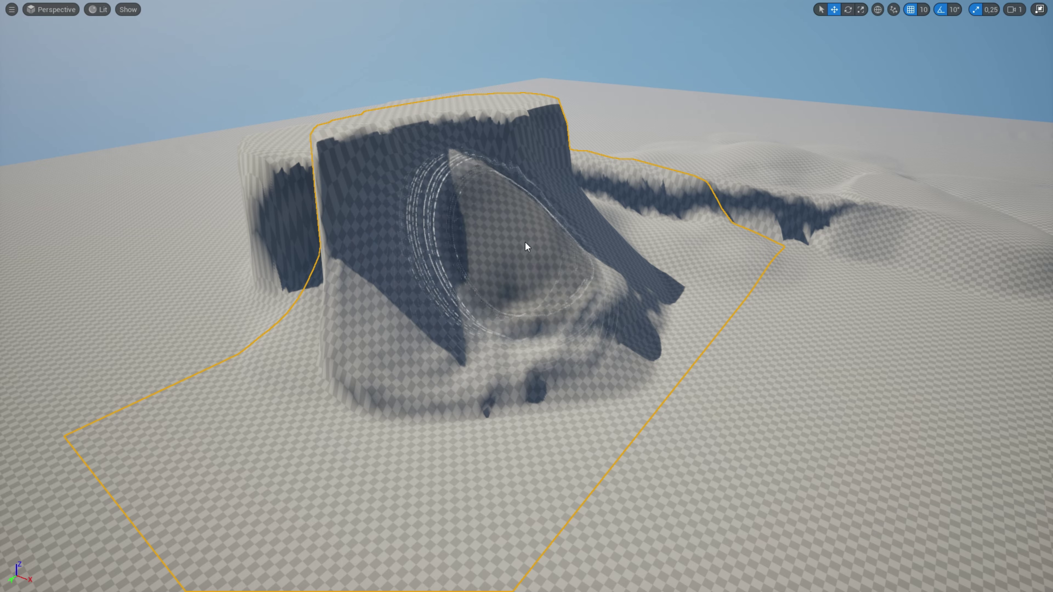
scroll(525, 242, "up", 3)
mouse_move(615, 274)
right_mouse_down()
mouse_move(409, 429)
mouse_move(521, 310)
right_mouse_up()
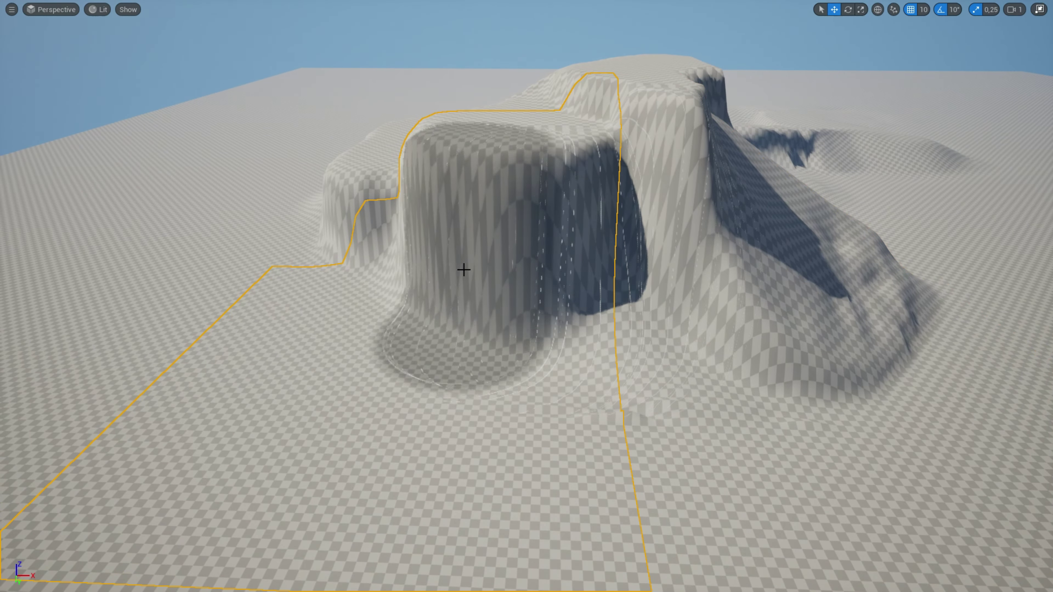
mouse_move(463, 270)
right_mouse_down()
mouse_move(548, 336)
mouse_move(581, 261)
right_mouse_up()
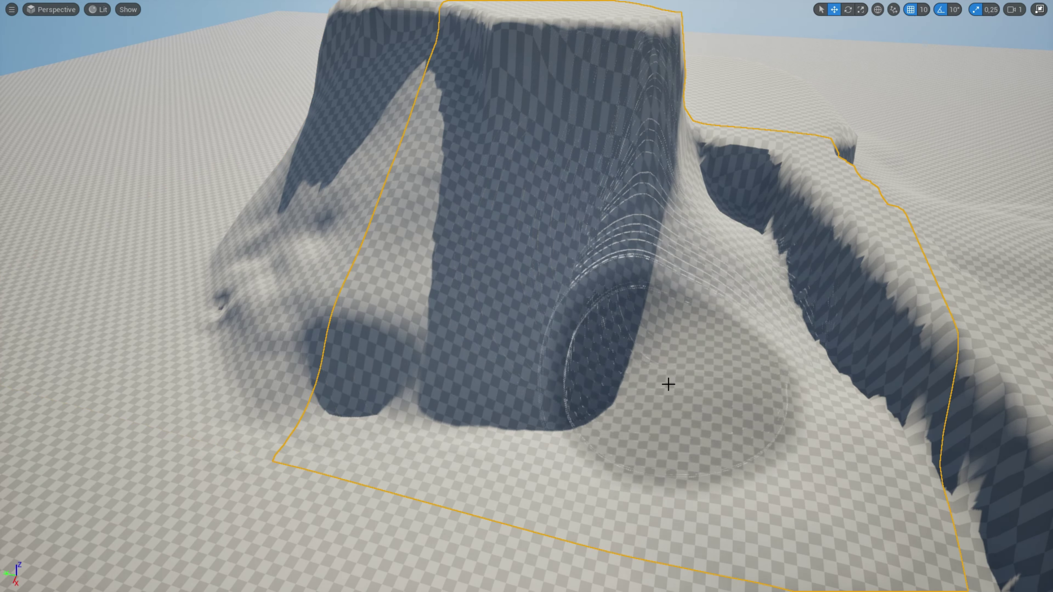
scroll(663, 375, "down", 10)
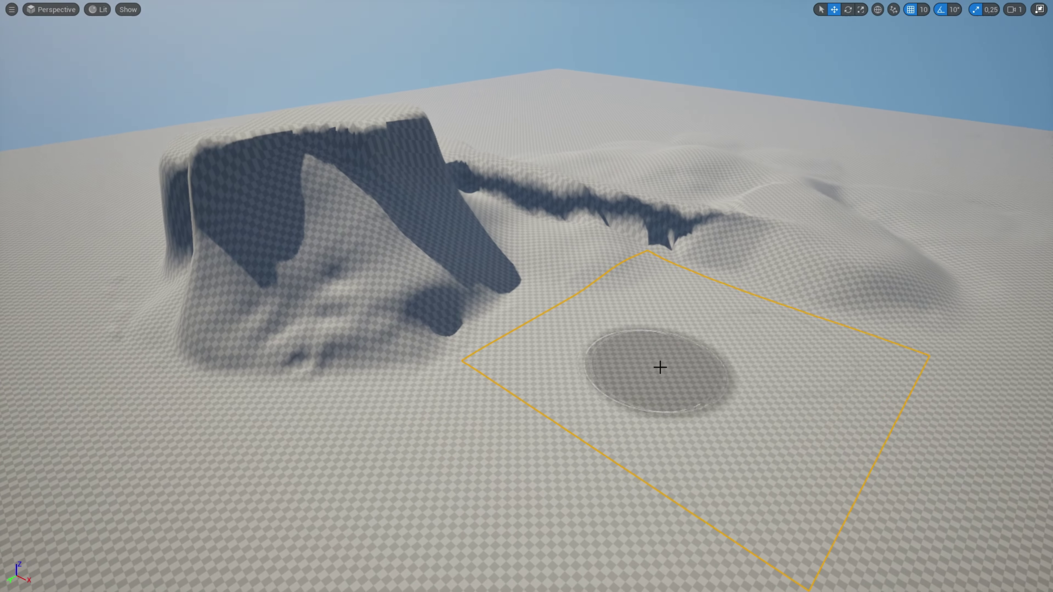
key("F11")
Step: Switch to Noise sculpting and roughen the terrain with small noise dents
left_click(20, 134)
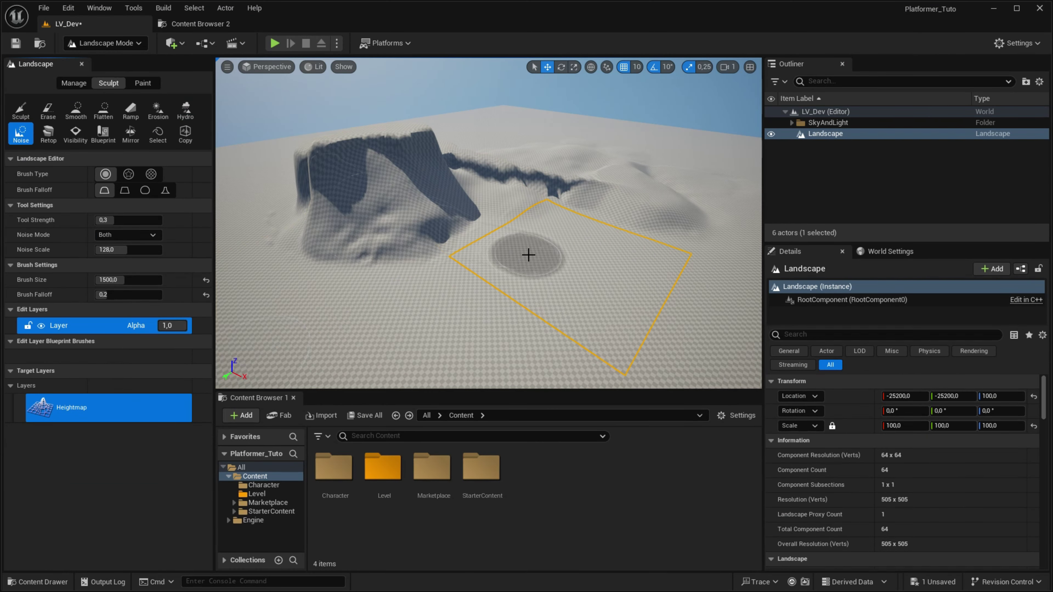
right_click_drag(528, 254, 497, 248)
key("F11")
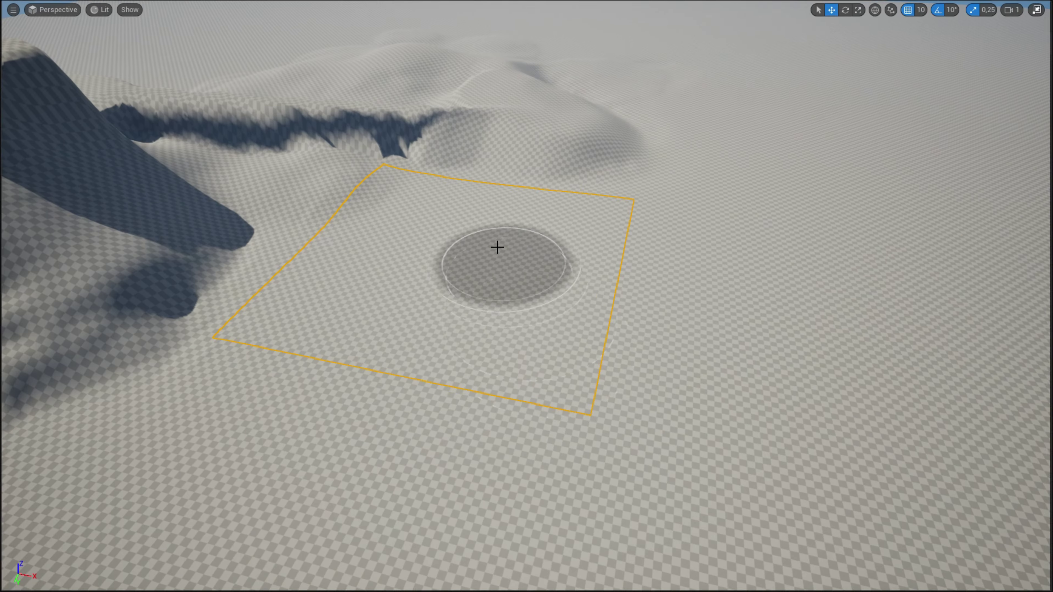
scroll(517, 288, "down", 8)
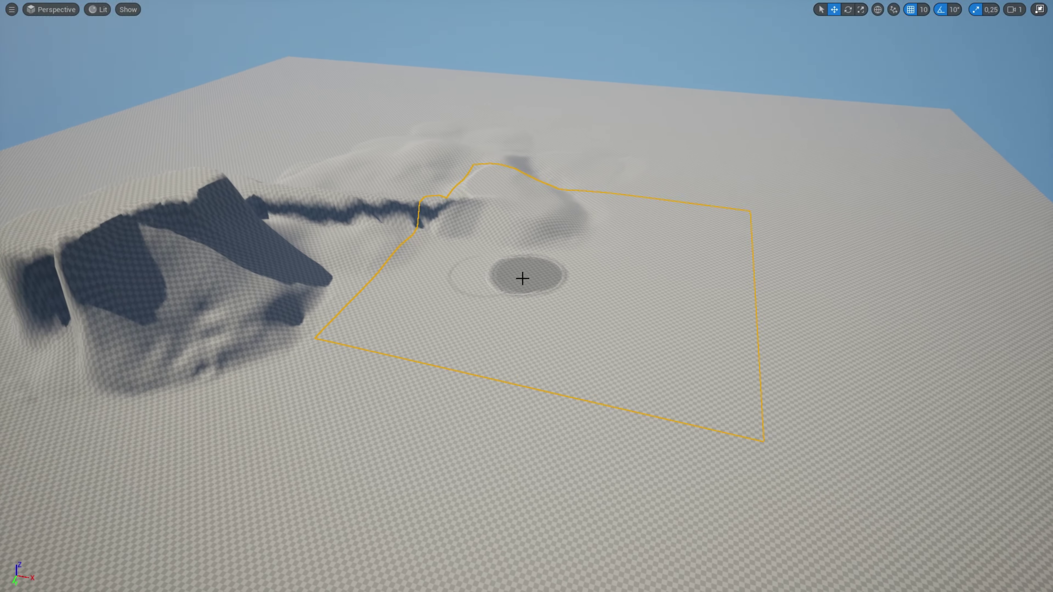
scroll(452, 327, "up", 3)
left_click_drag(484, 368, 568, 387)
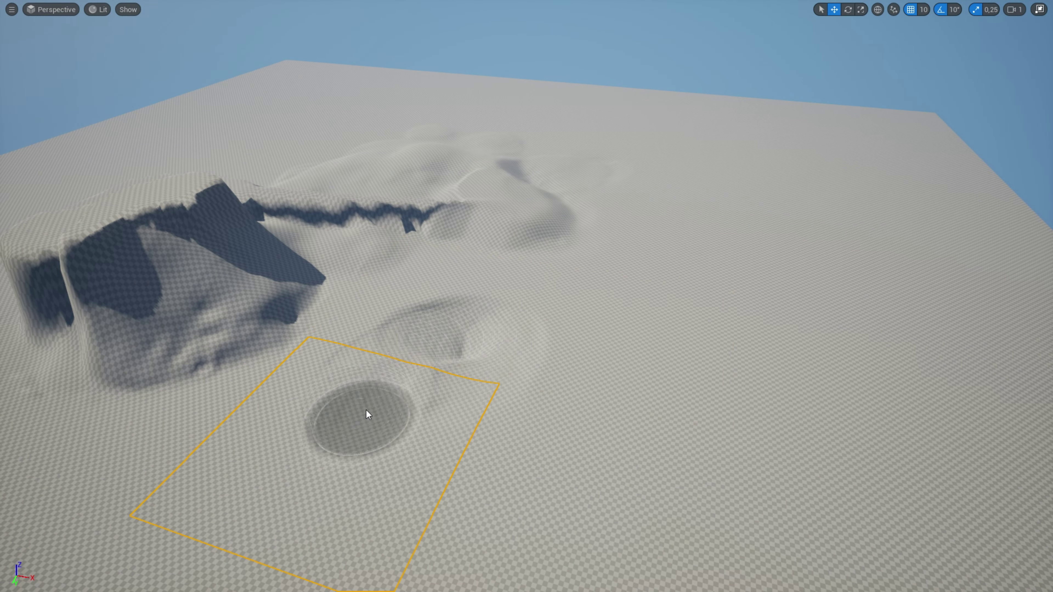
right_click_drag(569, 387, 497, 386)
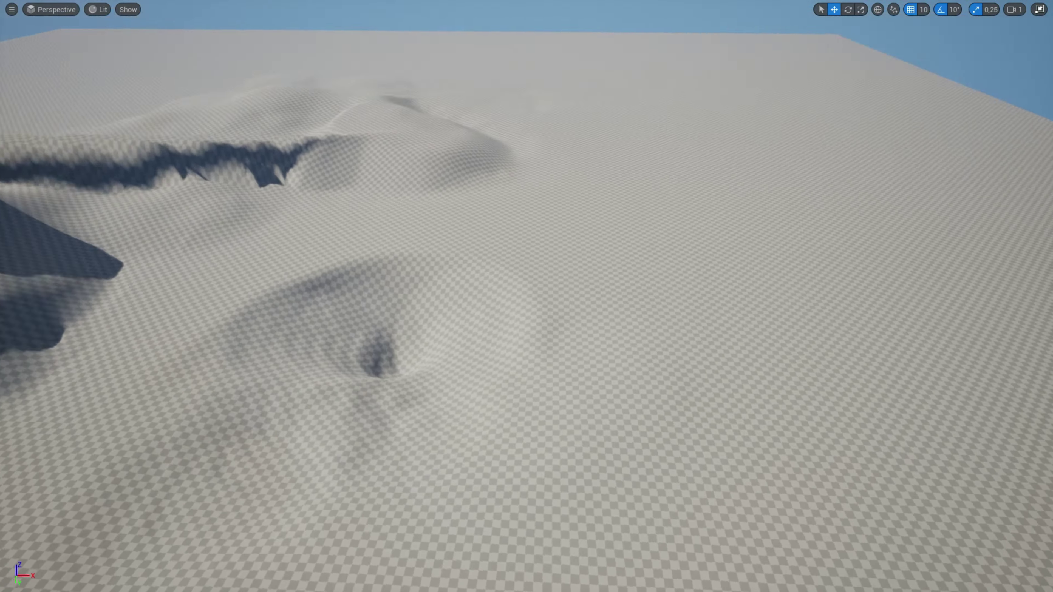
scroll(660, 380, "down", 6)
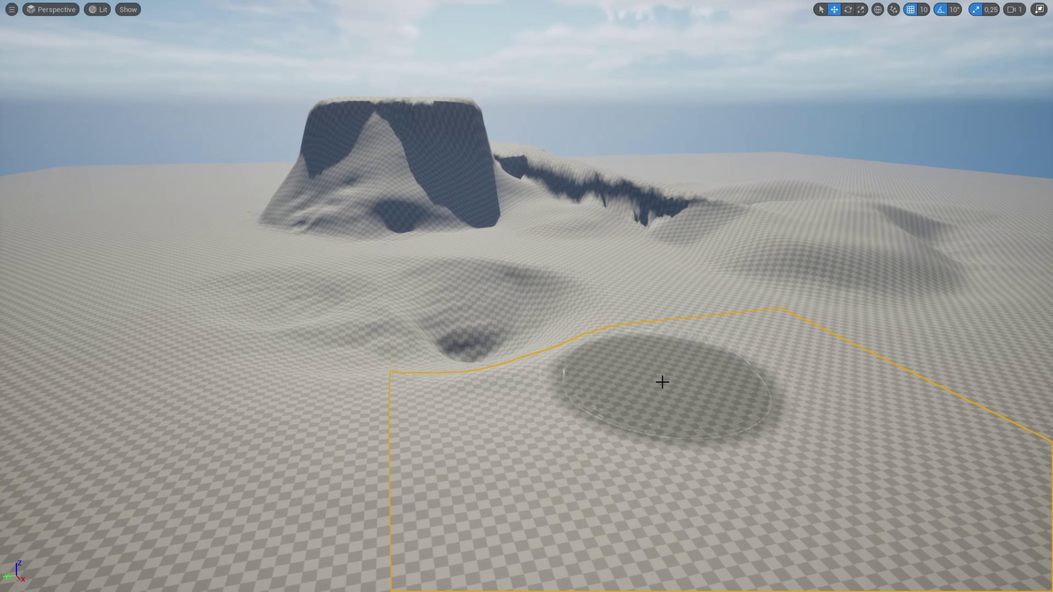
scroll(644, 385, "down", 3)
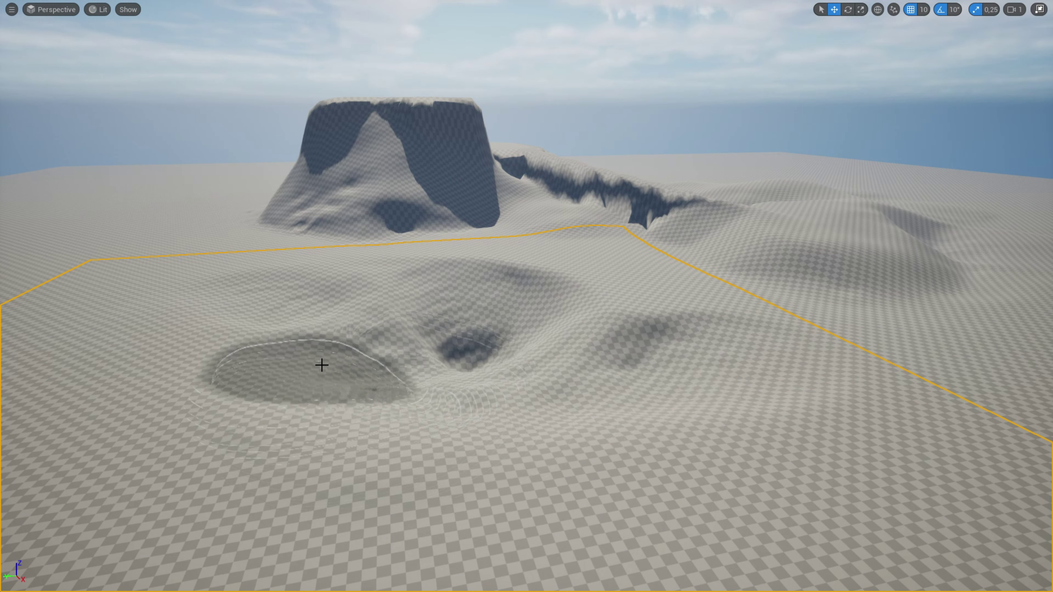
key("F11")
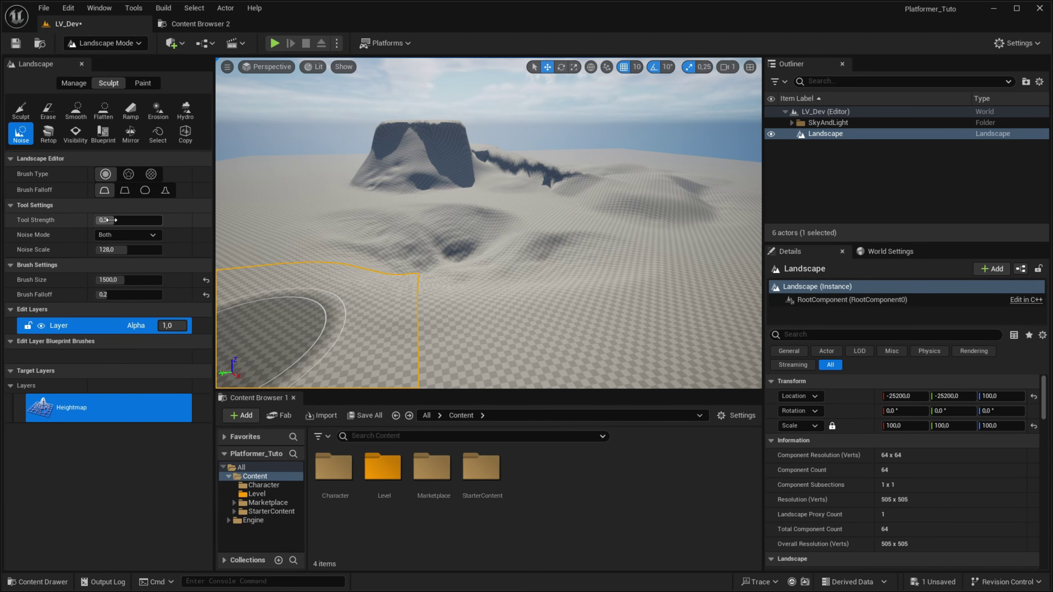
Step: Undo the dents and paint one broad noise pass with brush size 8192, strength 0.3
key("ctrl+z")
type("0,1")
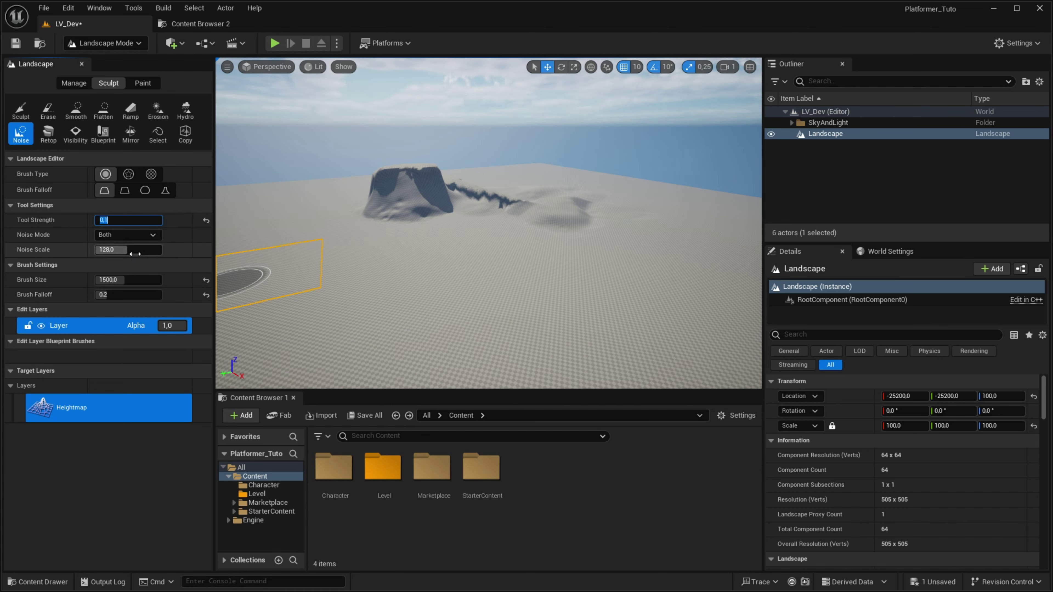
left_click_drag(141, 279, 191, 280)
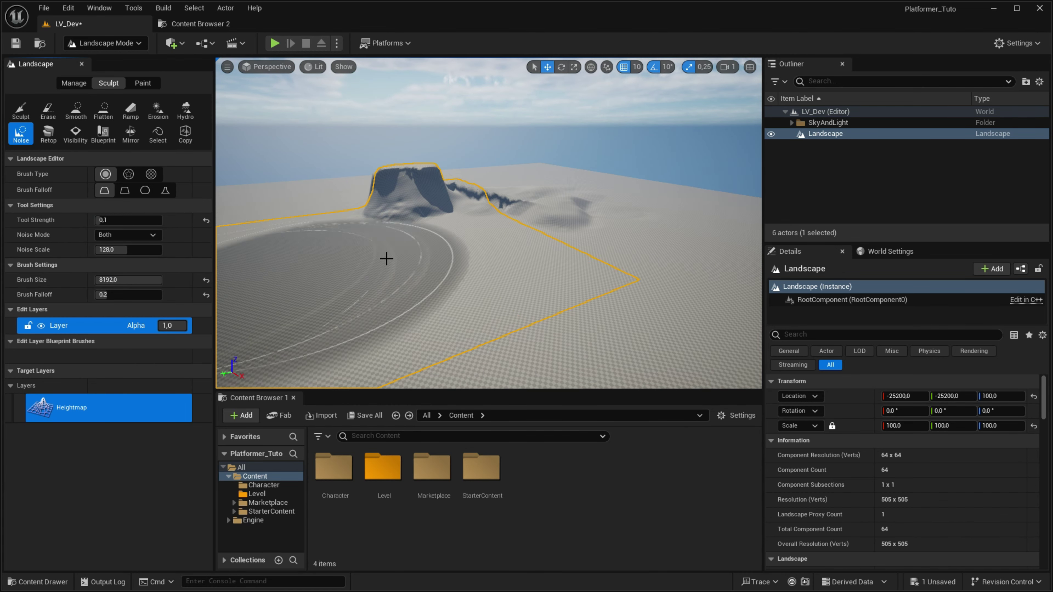
right_click_drag(471, 240, 472, 240)
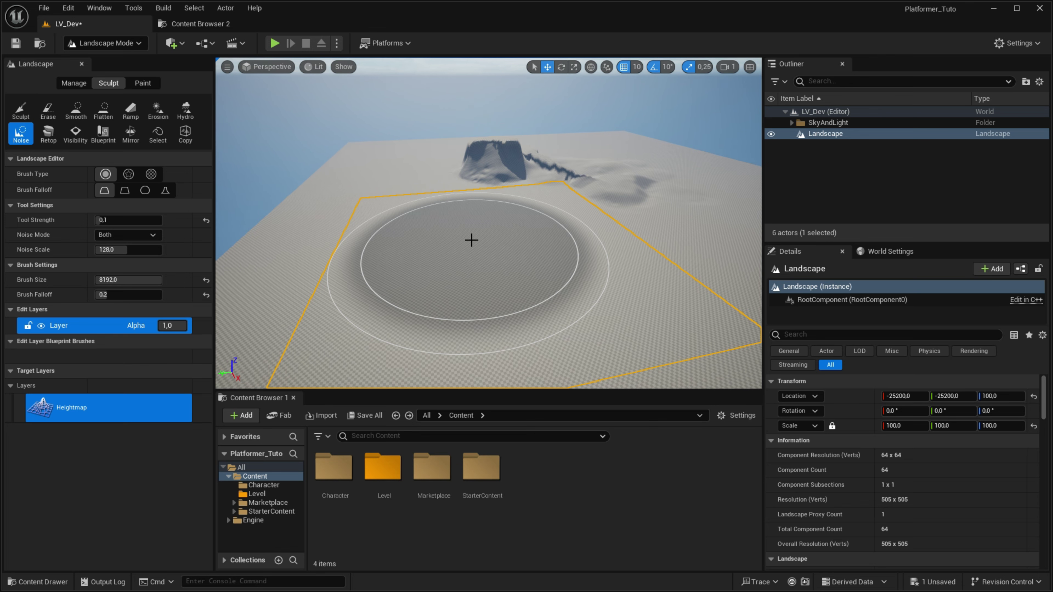
left_click(204, 221)
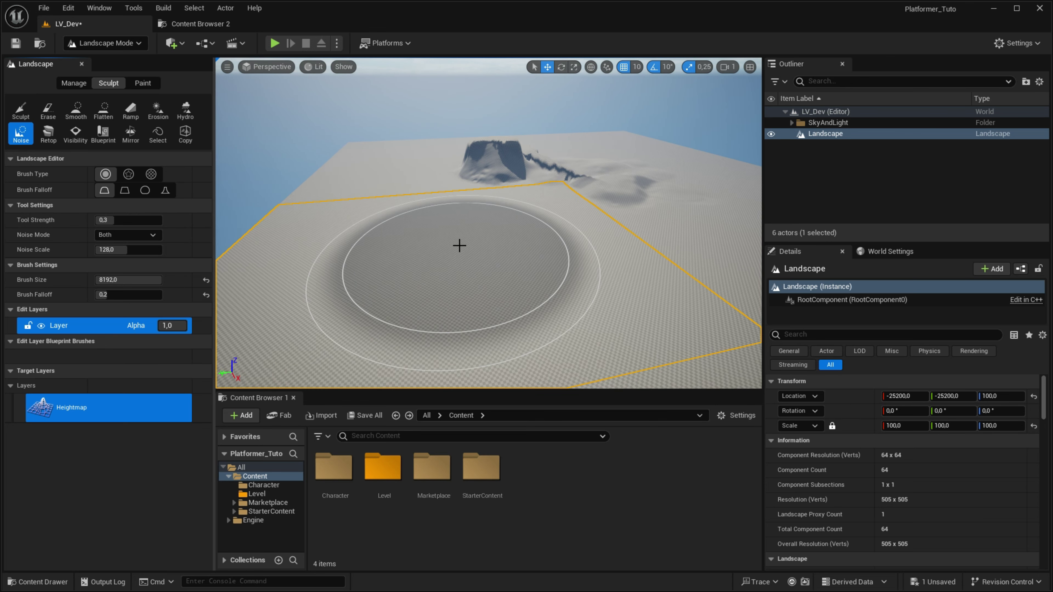
mouse_move(470, 251)
right_mouse_down()
mouse_move(456, 251)
mouse_move(672, 211)
mouse_move(622, 232)
mouse_move(613, 183)
right_mouse_up()
left_click_drag(613, 183, 567, 243)
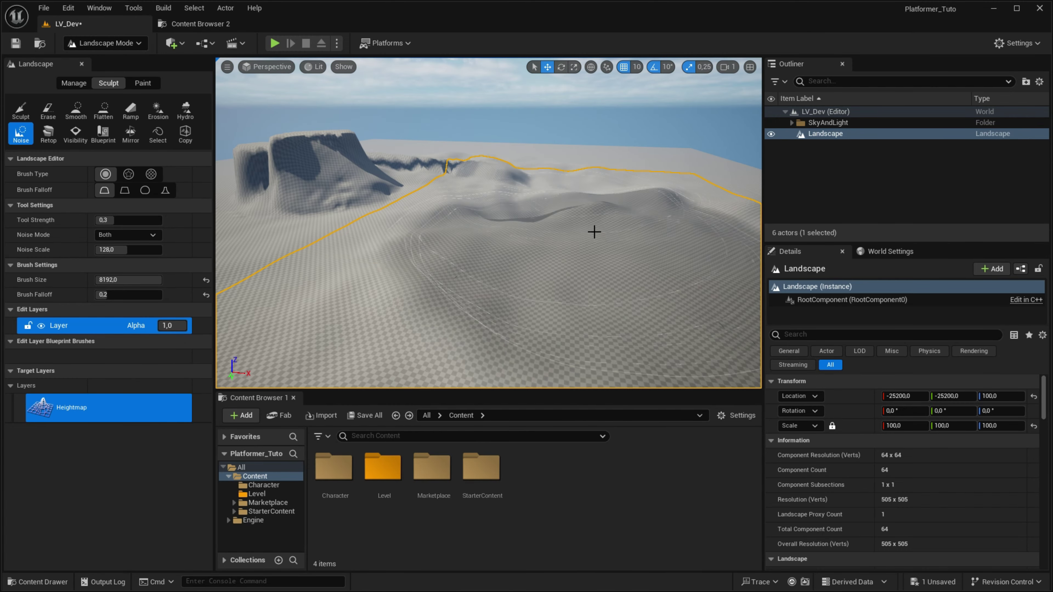
right_click_drag(567, 244, 519, 245)
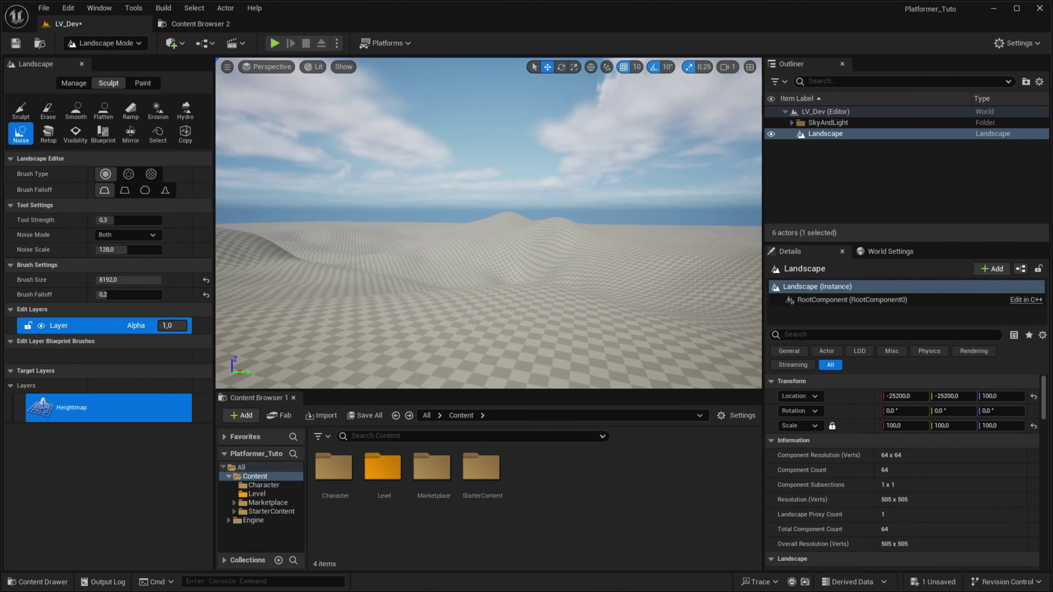
Step: Try the Retopologize, Visibility and Blueprint tools, browsing the blueprint brush list
left_click(46, 134)
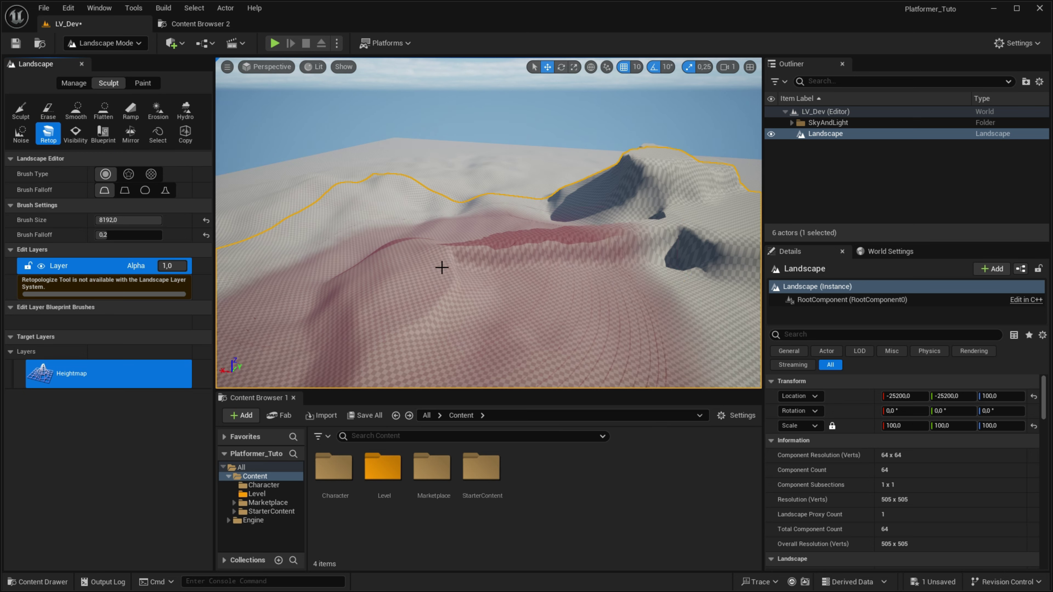
left_click(76, 136)
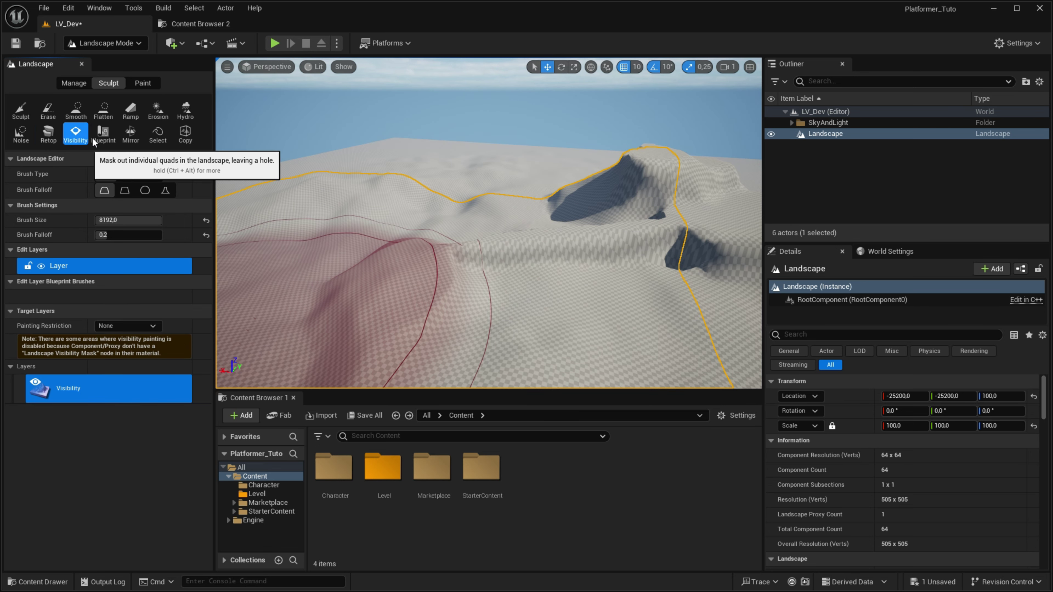
right_click_drag(446, 243, 434, 244)
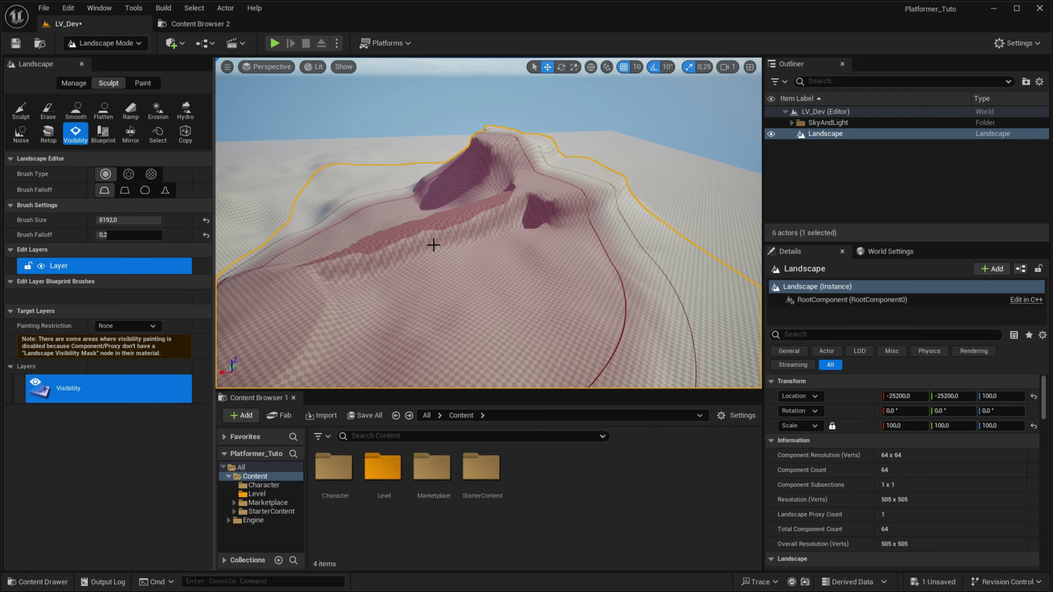
left_click(104, 141)
left_click(126, 174)
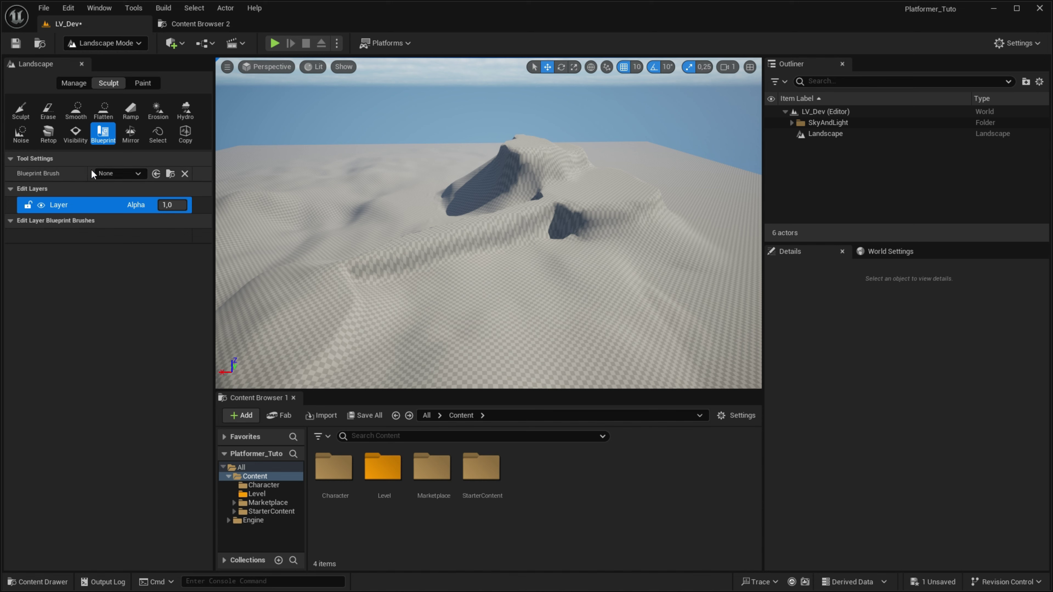
left_click(112, 174)
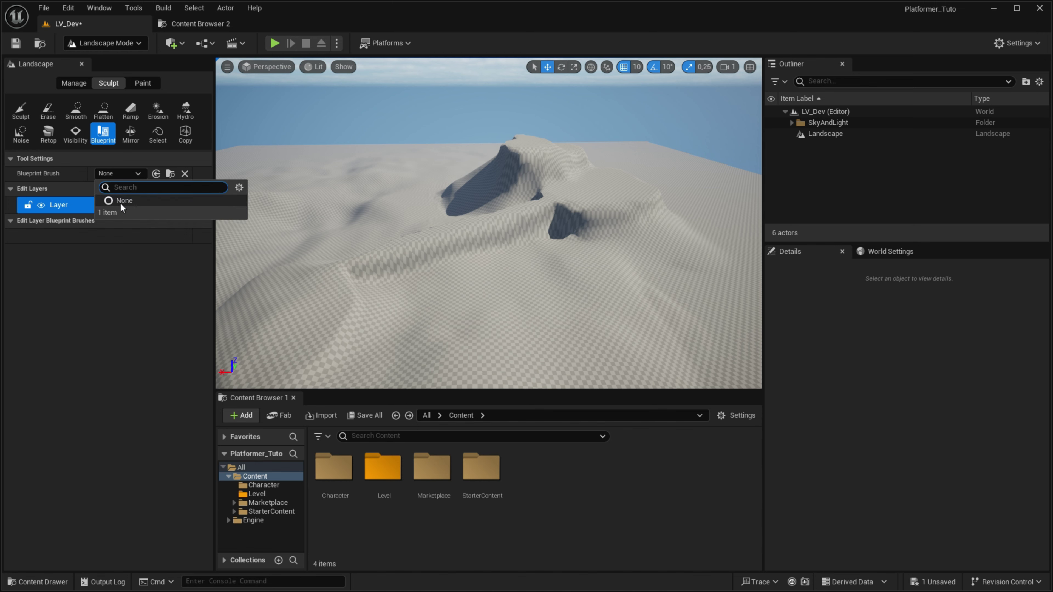
Step: Try Mirror, an undone region selection and the Copy gizmo, then reselect the Sculpt tool
left_click(131, 134)
left_click(152, 136)
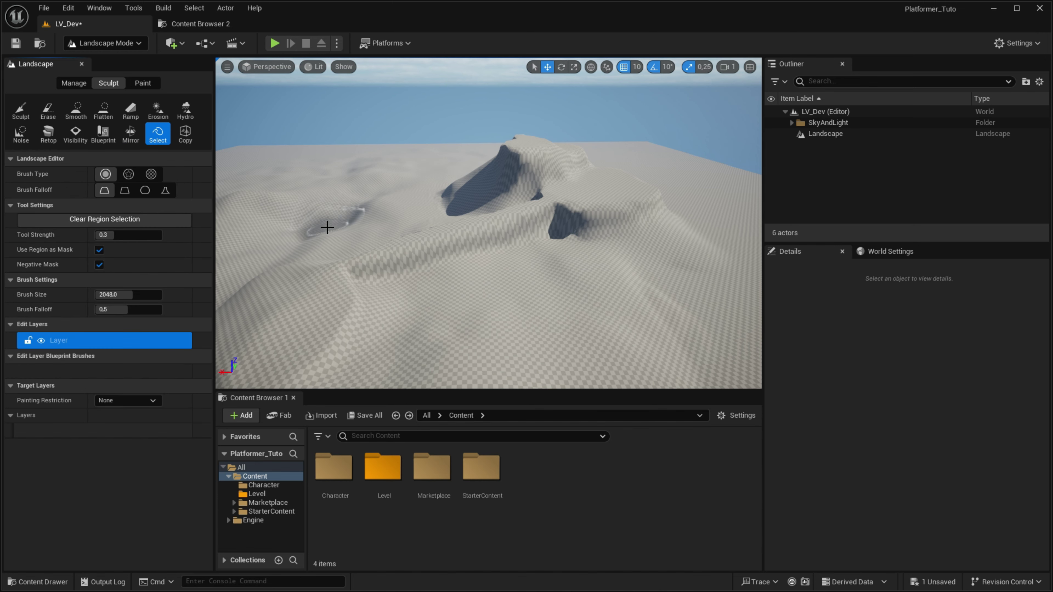
mouse_move(327, 224)
left_mouse_down()
mouse_move(611, 282)
mouse_move(391, 207)
left_mouse_up()
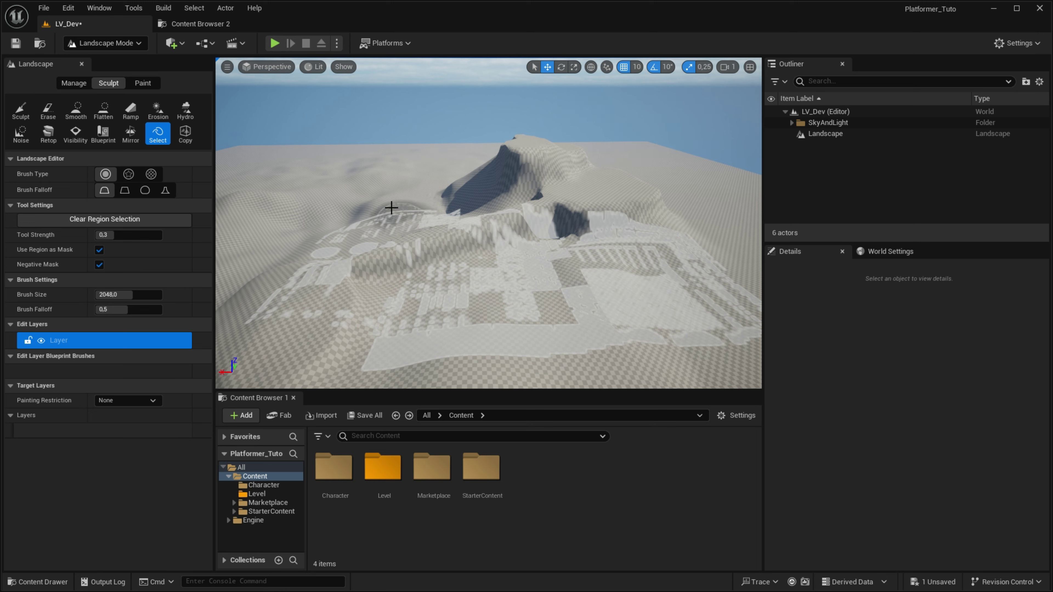
key("ctrl+z")
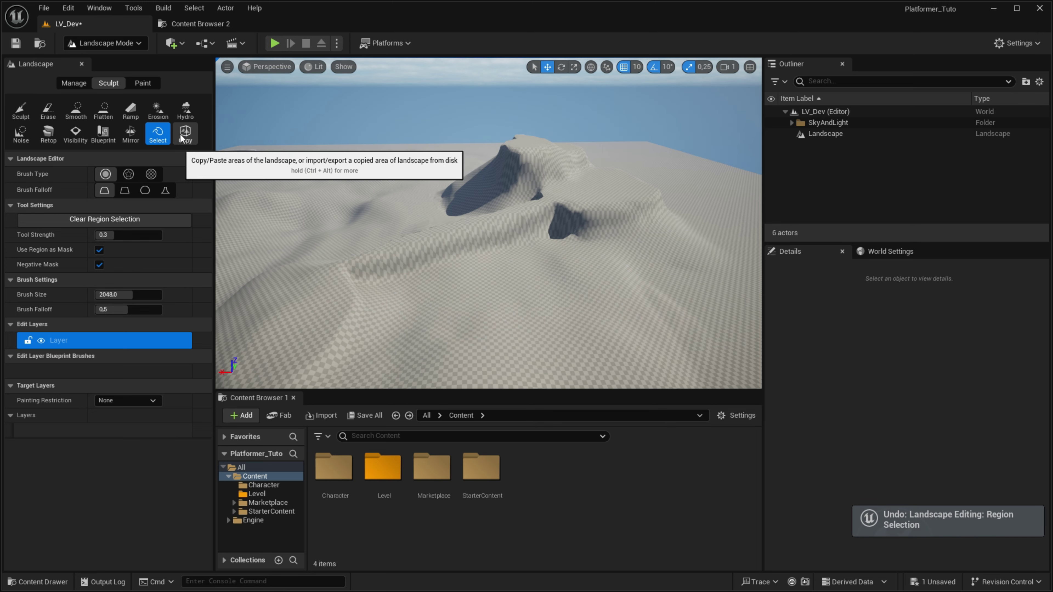
left_click(186, 133)
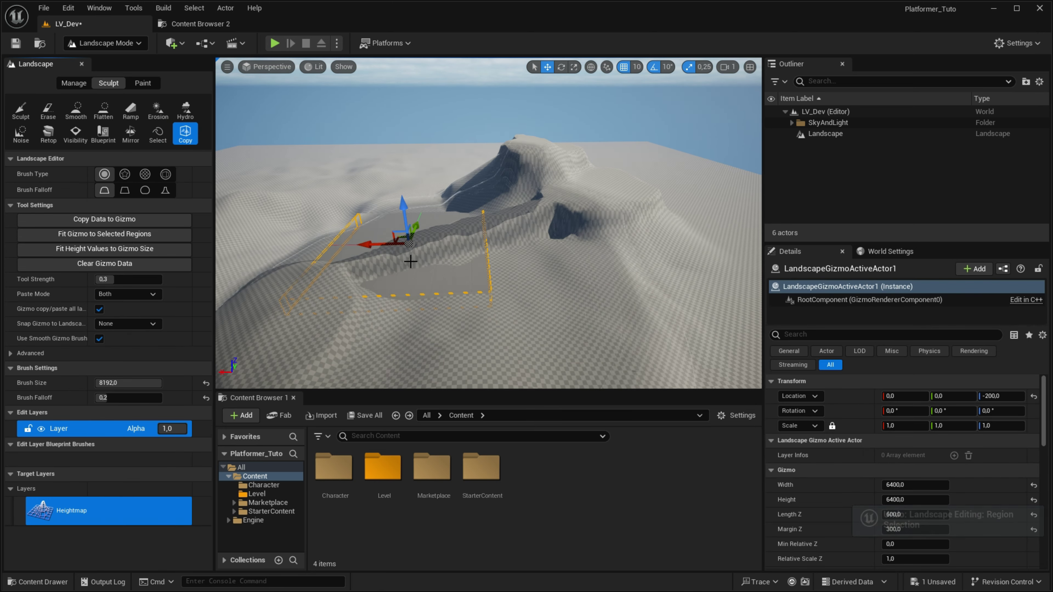
mouse_move(498, 233)
right_mouse_down()
mouse_move(555, 243)
mouse_move(539, 232)
right_mouse_up()
left_click(20, 110)
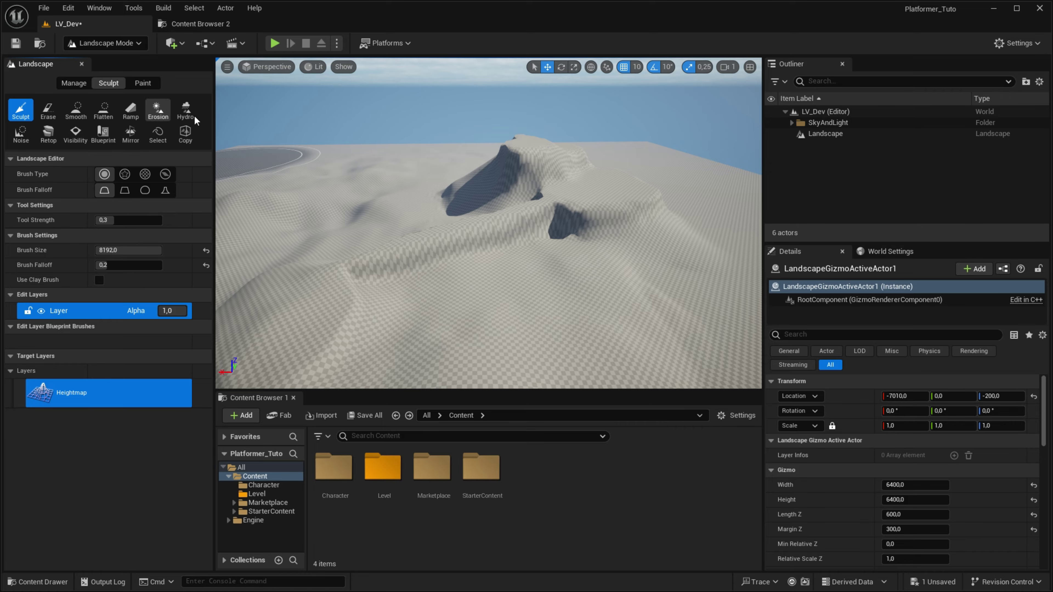
Step: Inspect the mountain full-screen, then raise a large mound with the Sculpt brush
mouse_move(504, 238)
right_mouse_down()
mouse_move(476, 238)
mouse_move(463, 221)
mouse_move(406, 232)
mouse_move(477, 266)
right_mouse_up()
key("F11")
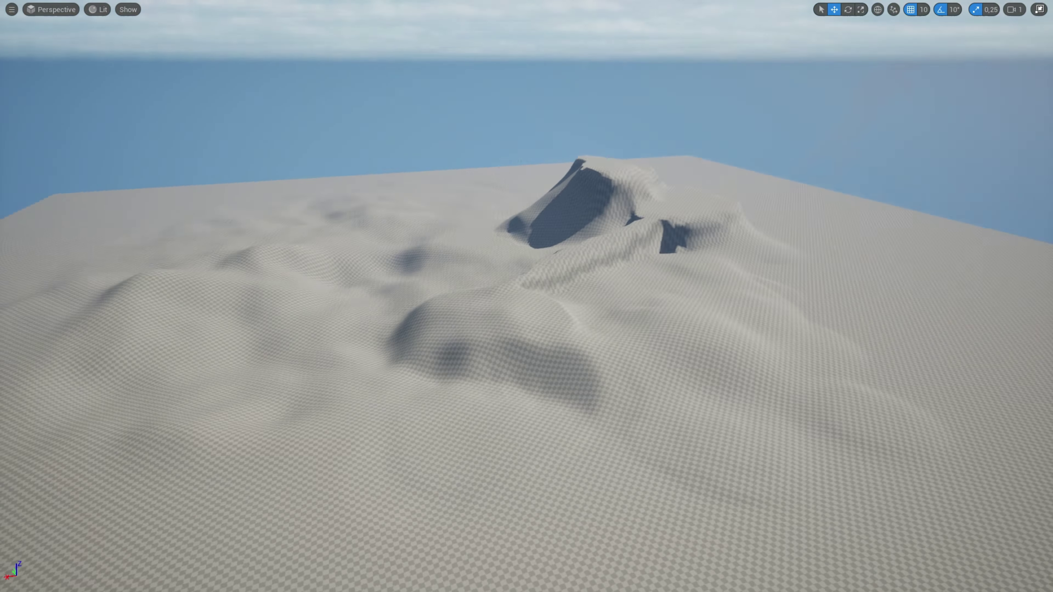
right_click_drag(477, 265, 402, 195)
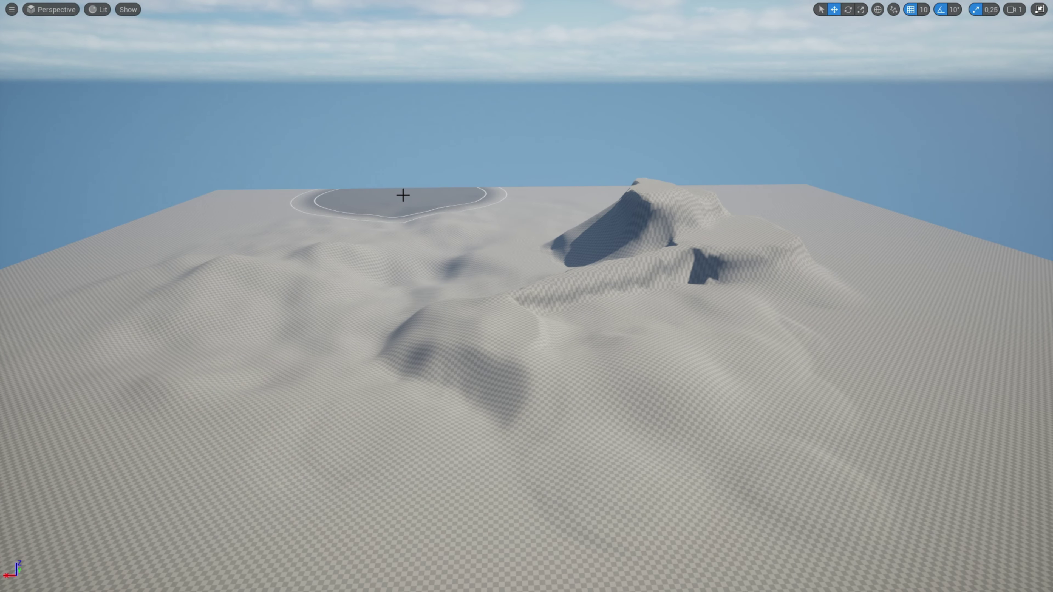
key("F11")
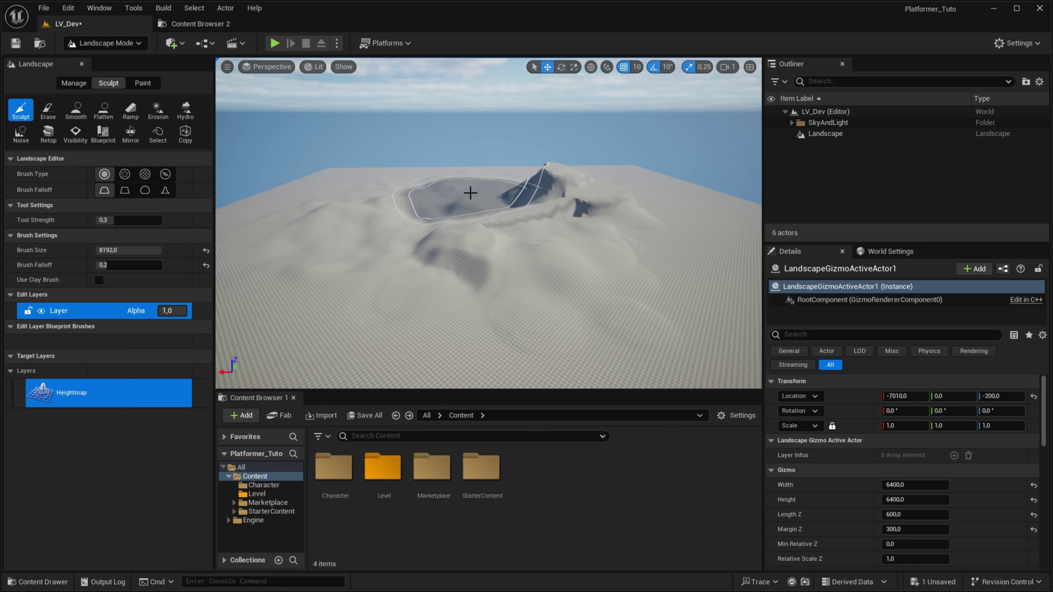
mouse_move(470, 193)
left_mouse_down()
mouse_move(374, 257)
mouse_move(346, 245)
mouse_move(306, 190)
left_mouse_up()
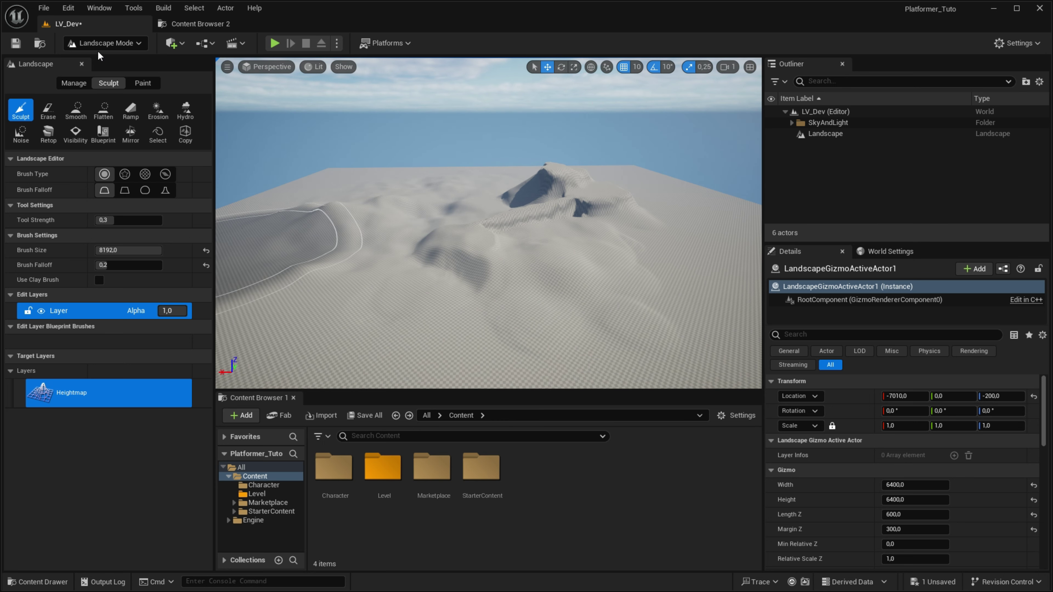
Step: Switch from Landscape Mode to Selection Mode
left_click(81, 63)
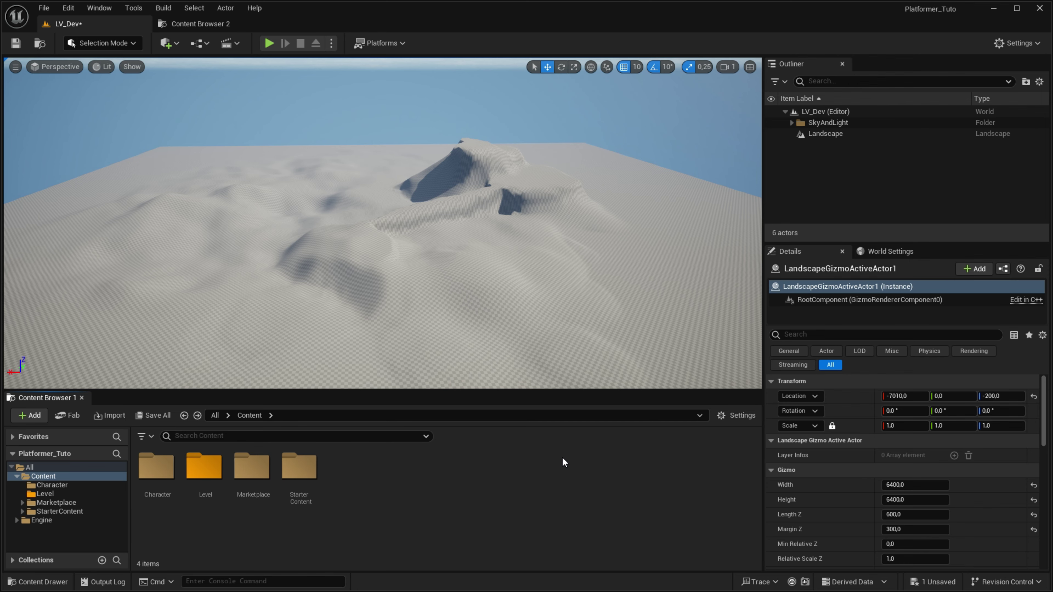